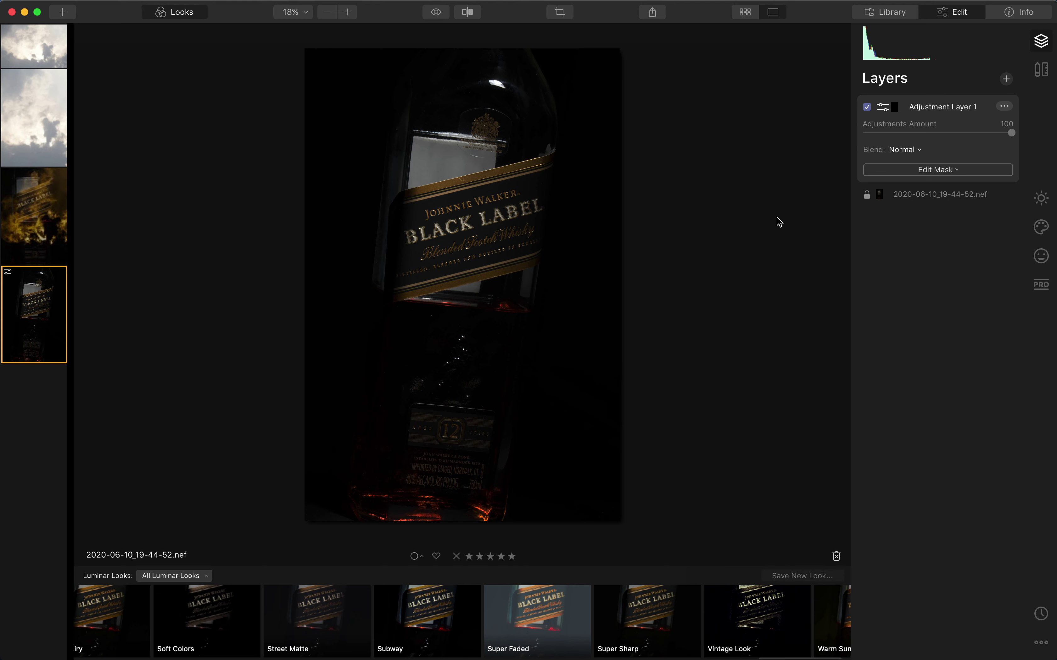
# - Select the portrait cloud photo and the dark bottle photo together in the library, check their adjustment options, and open the selection for editing
pyautogui.press('g')
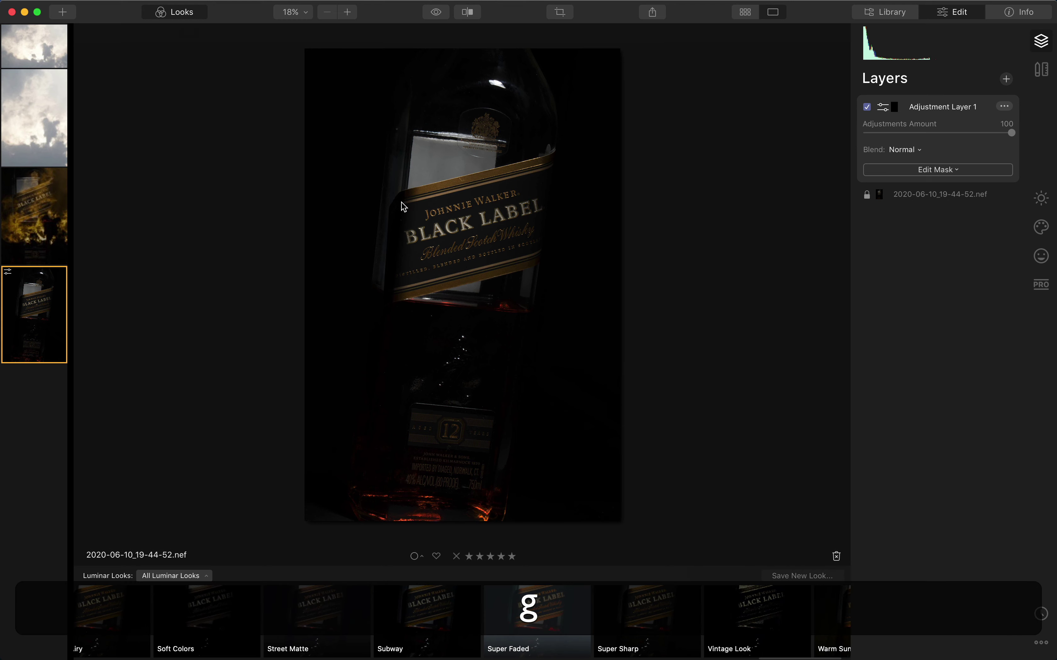
pyautogui.click(241, 148)
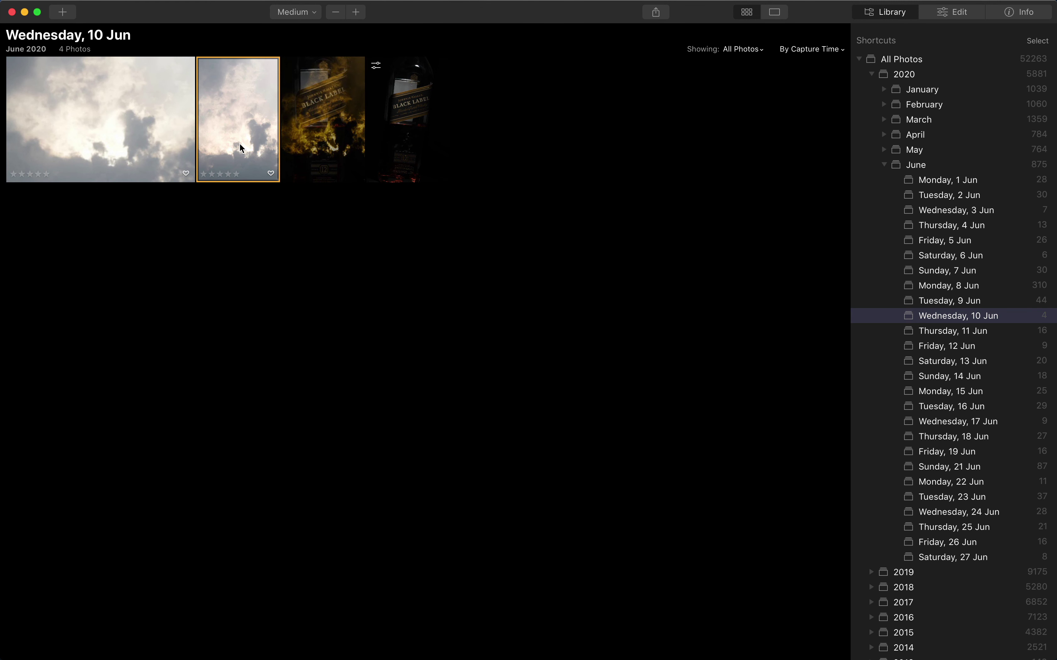
pyautogui.keyDown('shift'); pyautogui.click(388, 139); pyautogui.keyUp('shift')
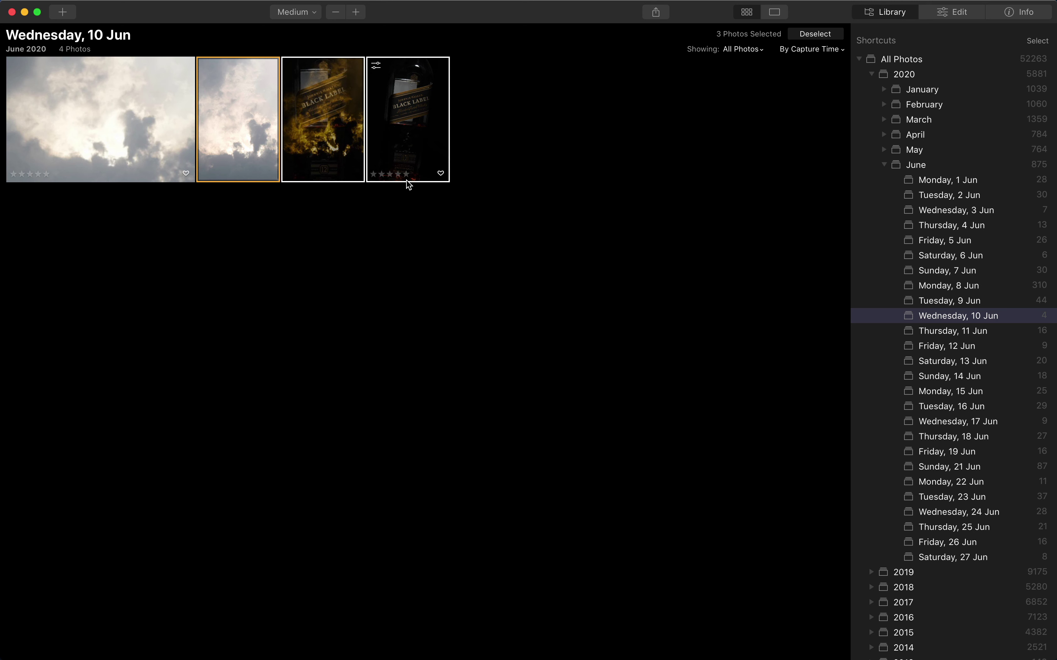
pyautogui.click(406, 217)
pyautogui.keyDown('super'); pyautogui.click(398, 141); pyautogui.keyUp('super')
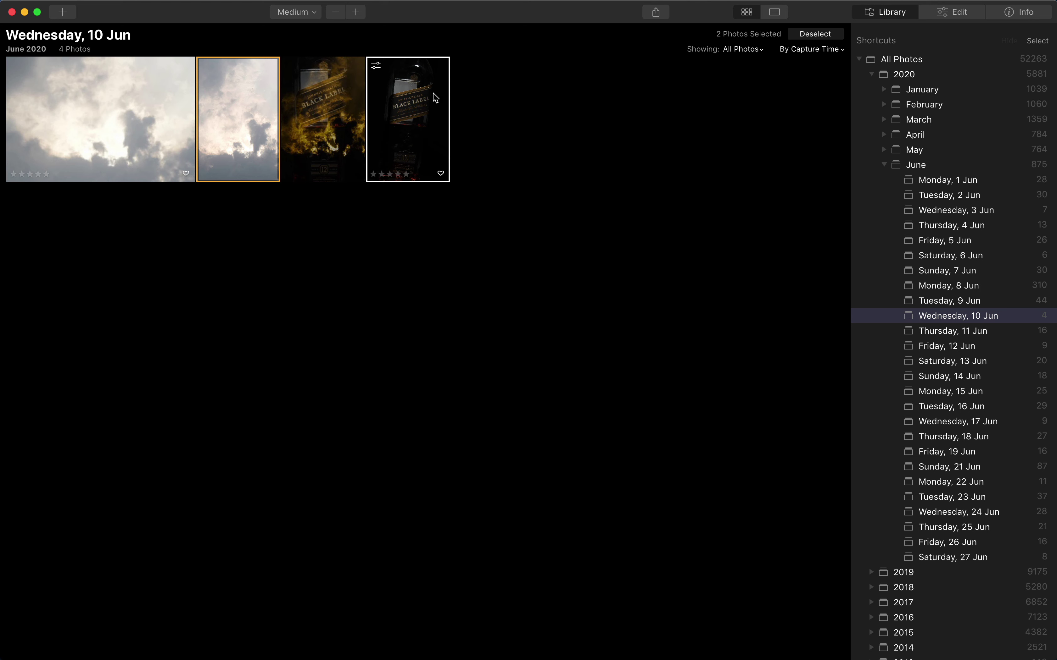
pyautogui.rightClick(427, 105)
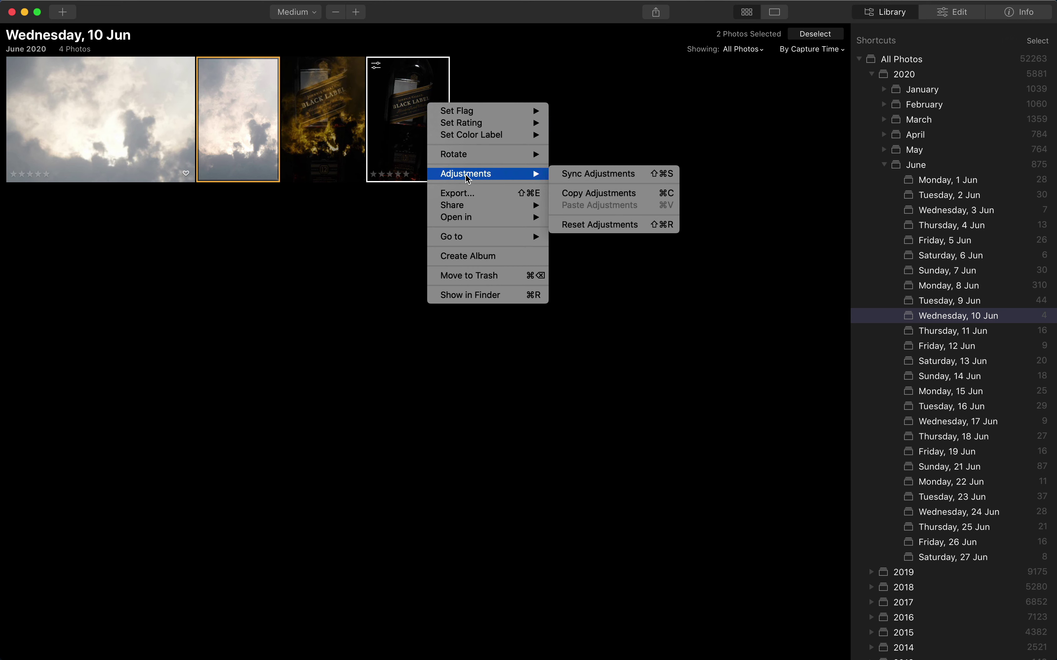
pyautogui.click(413, 346)
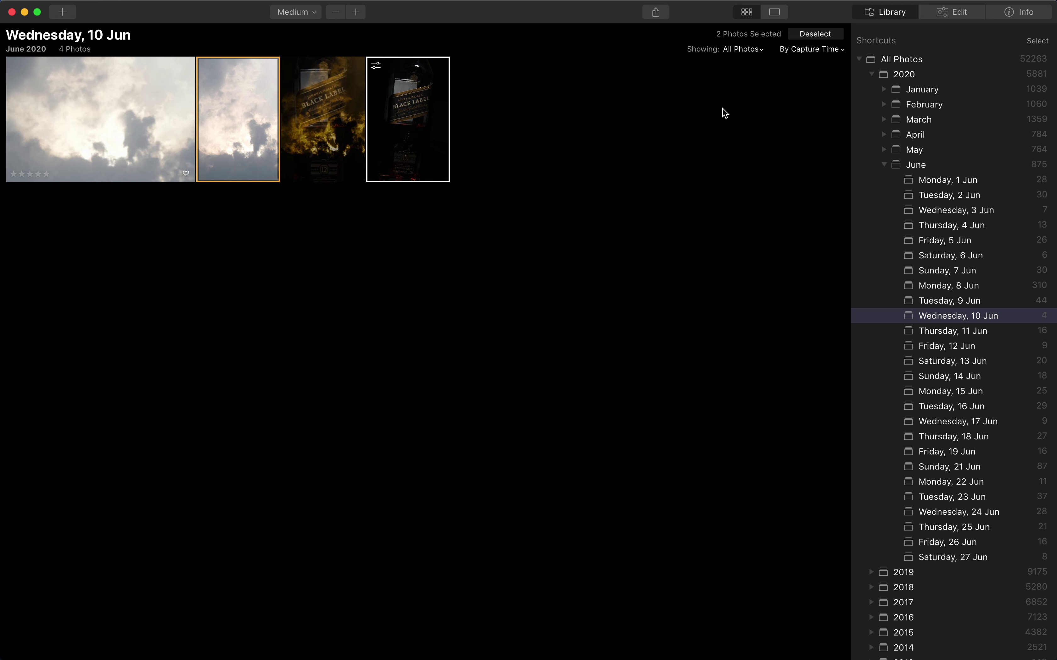
pyautogui.click(940, 15)
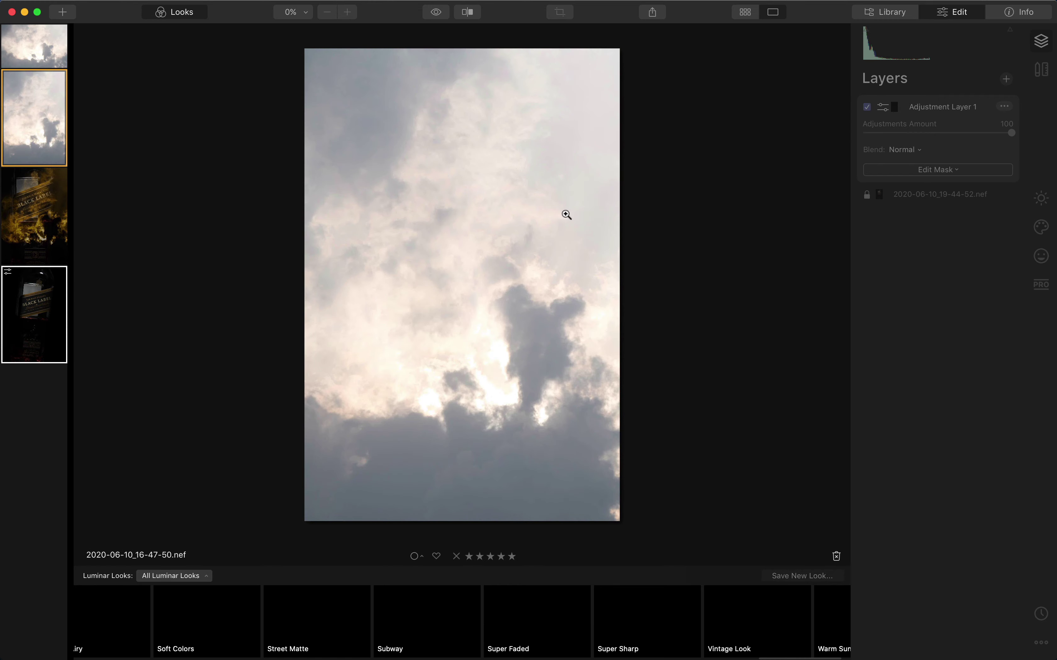
# - Open the dark bottle photo and add 2020-06-10_16-47-50.nef to it as a new image layer
pyautogui.click(49, 210)
pyautogui.click(46, 290)
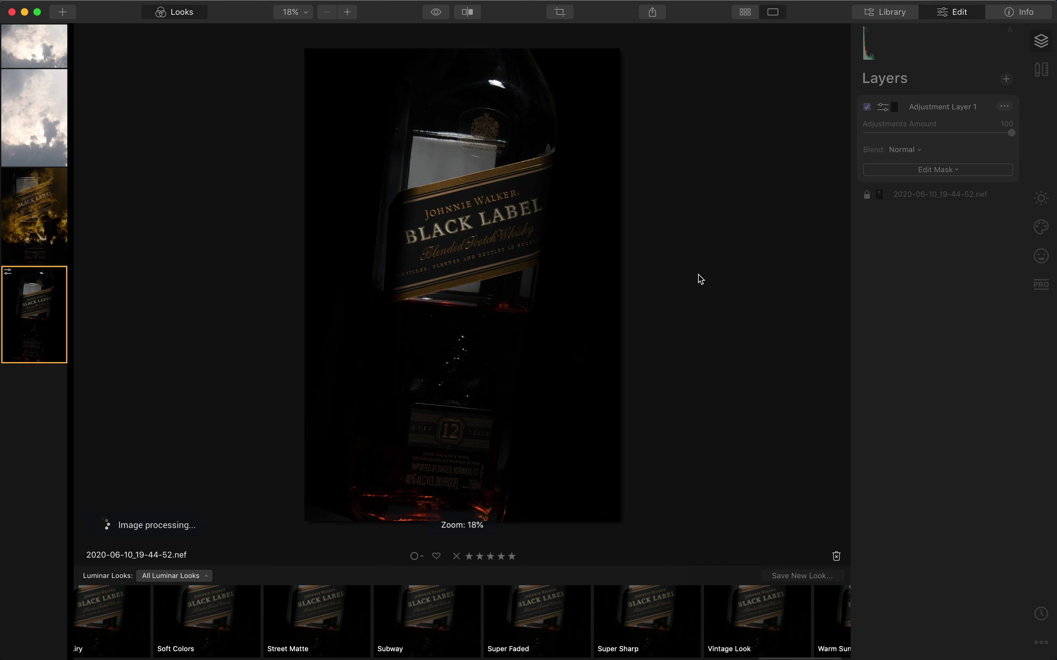
pyautogui.click(1005, 80)
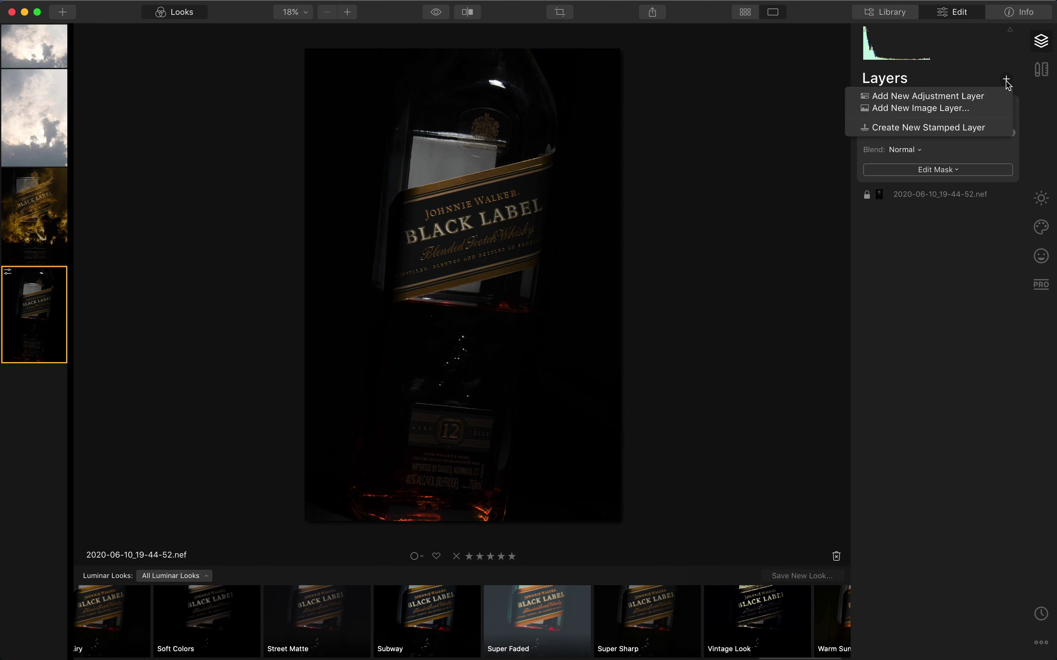
pyautogui.click(984, 112)
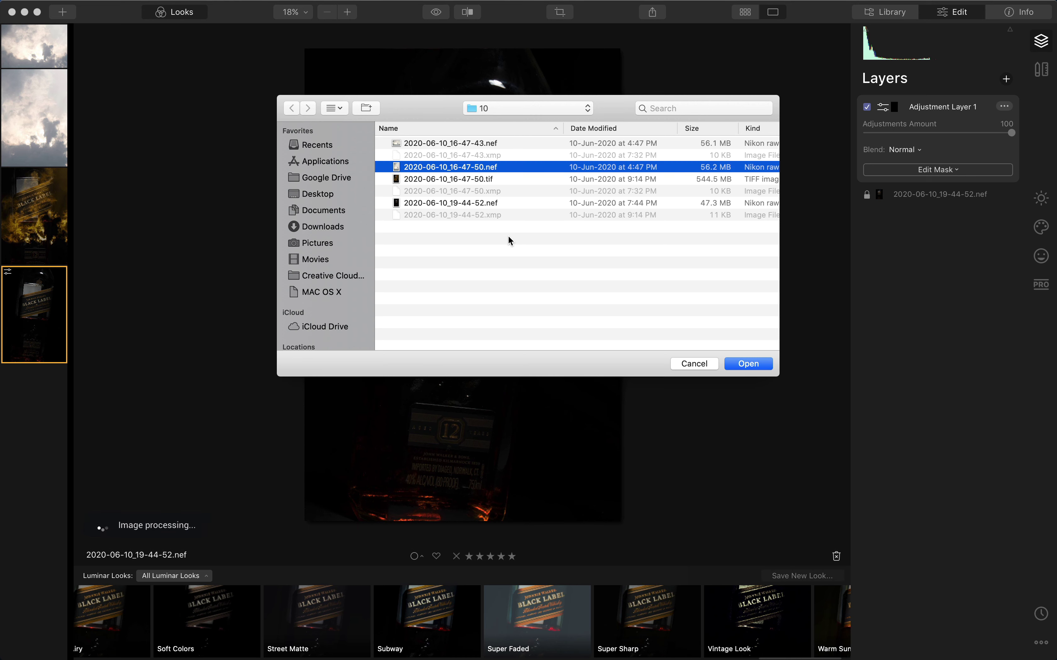
pyautogui.click(752, 365)
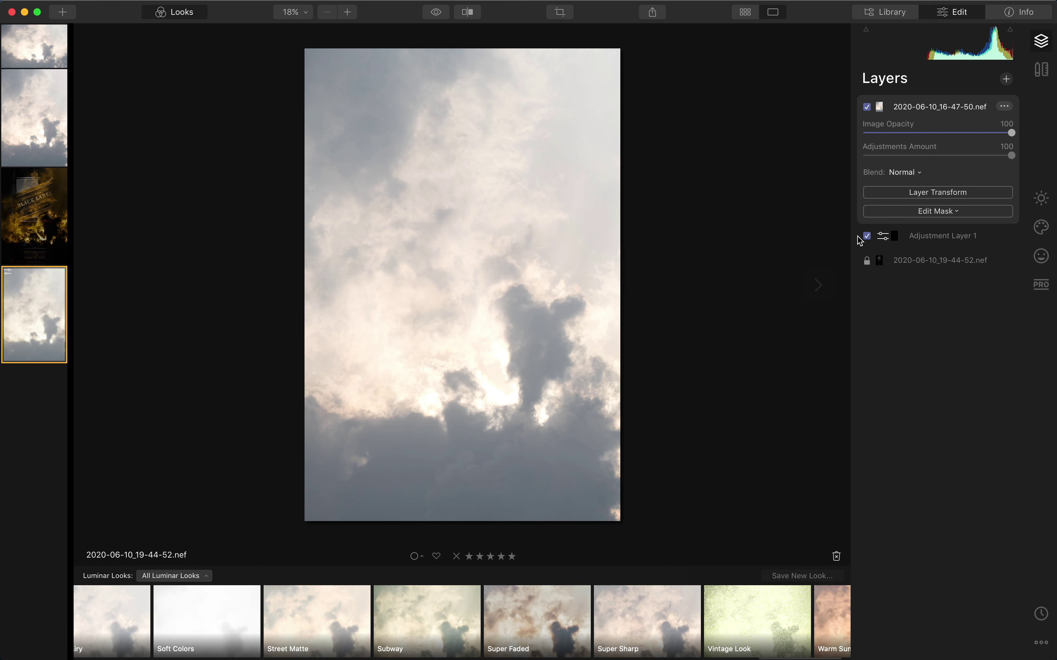
# - Compare the bottle photo with and without the cloud image layer by switching between that layer and Adjustment Layer 1
pyautogui.click(935, 237)
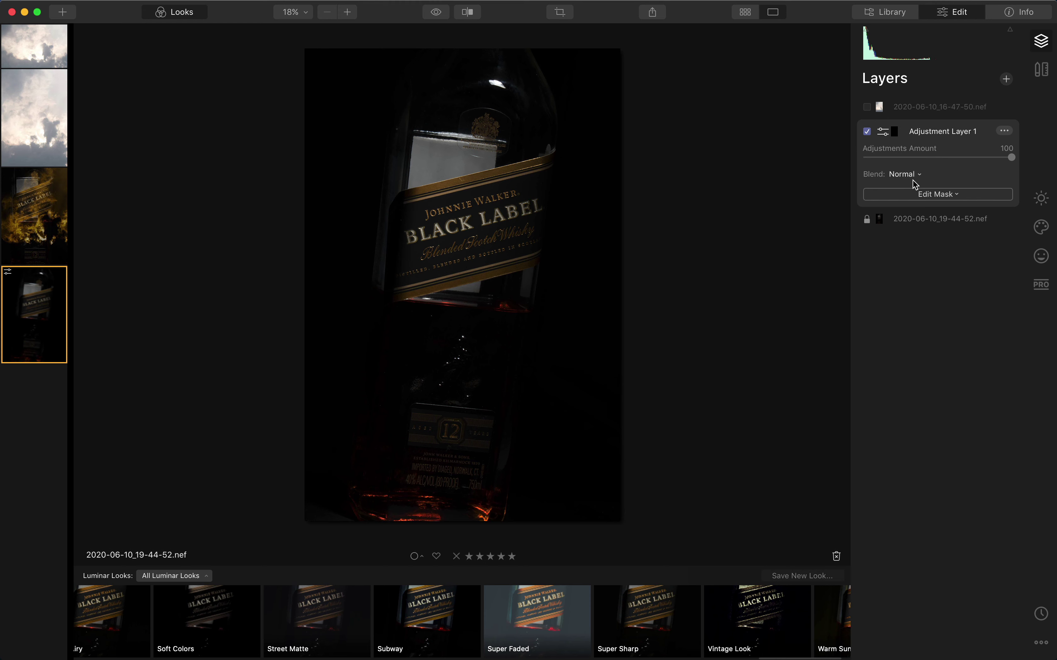
pyautogui.click(867, 107)
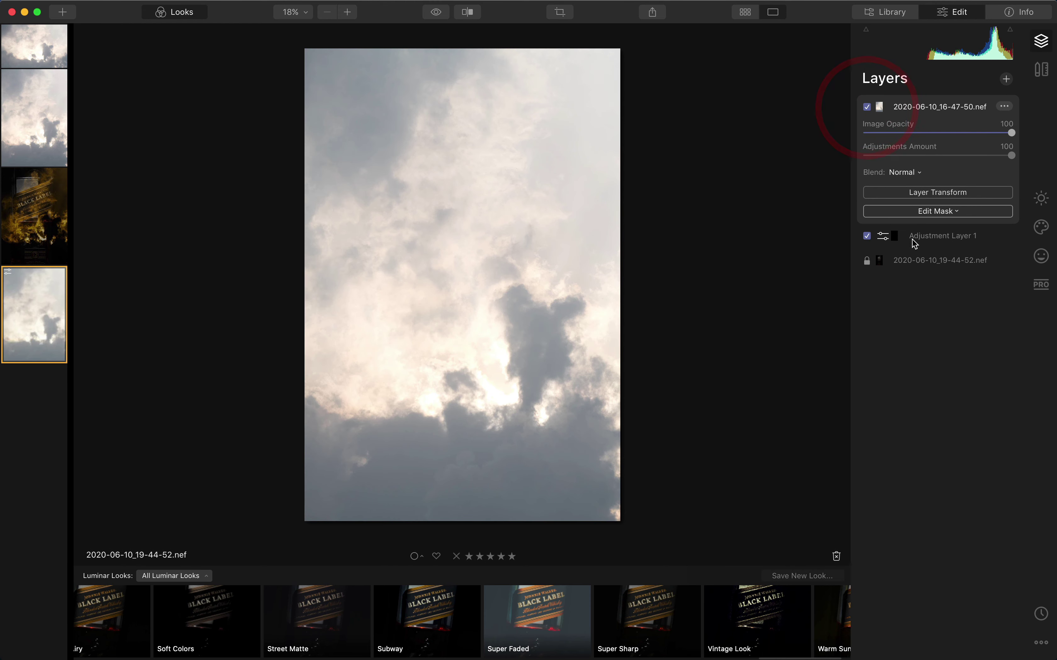
pyautogui.click(944, 241)
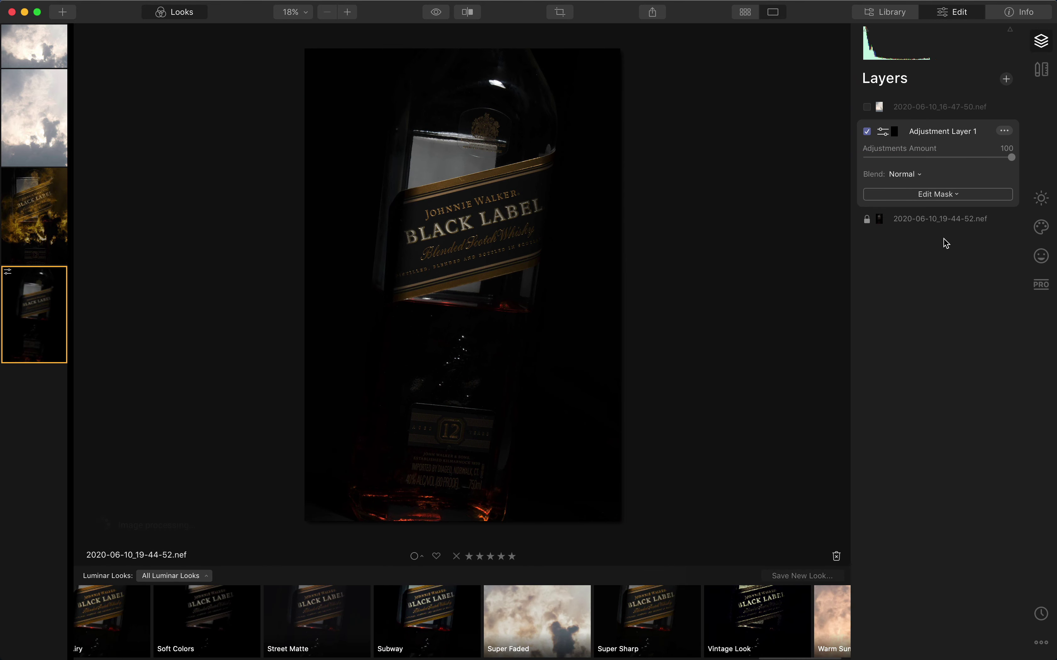
# - Set the cloud image layer's blend mode to Soft Light
pyautogui.click(901, 110)
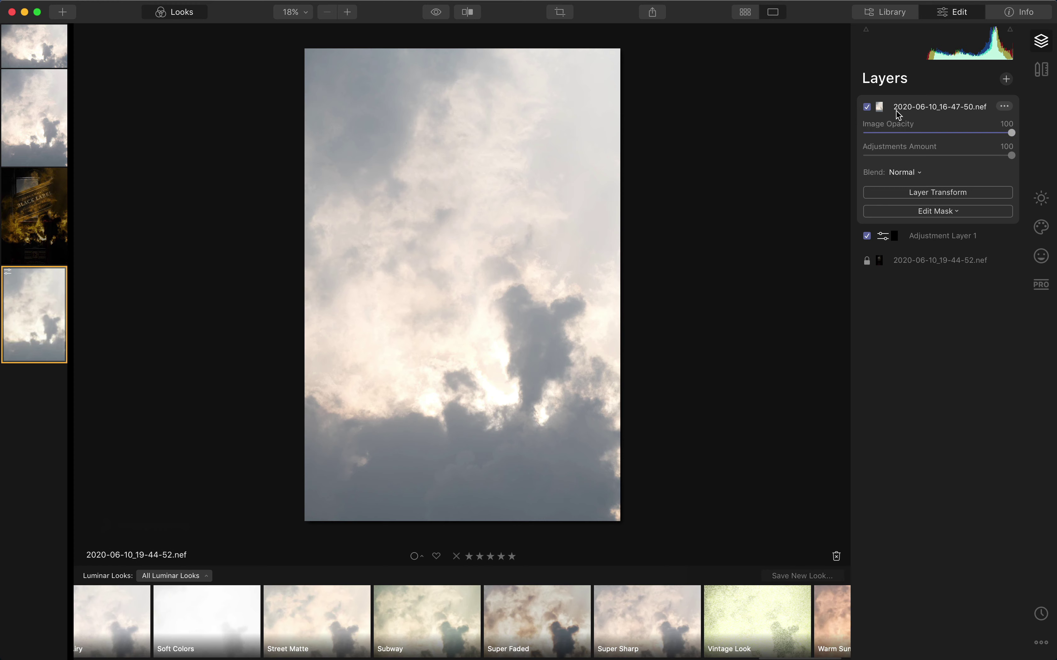
pyautogui.click(920, 173)
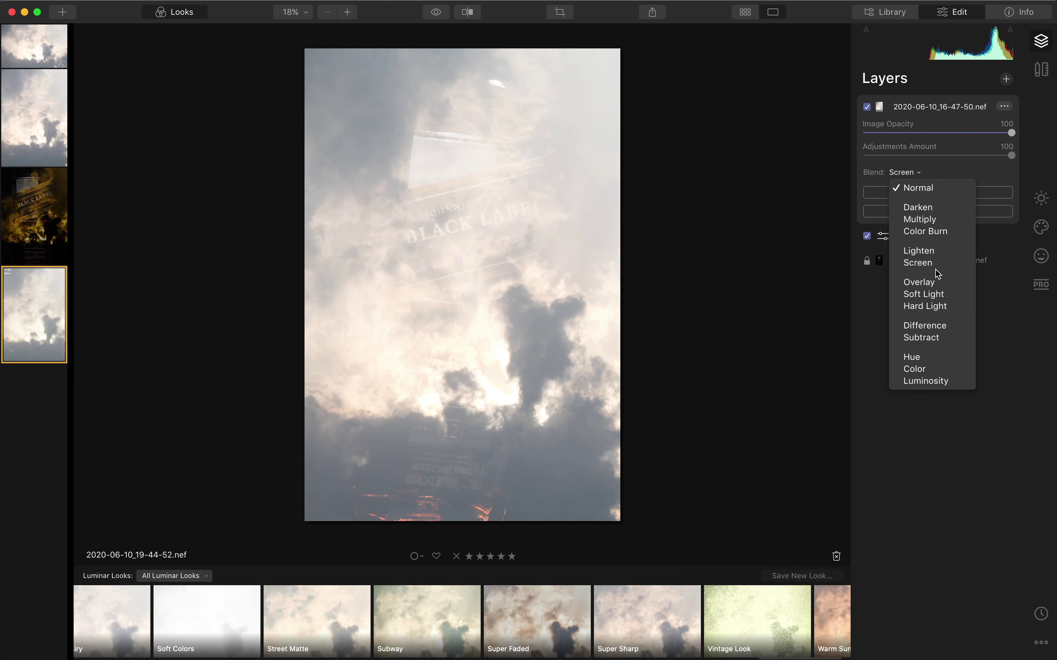
pyautogui.click(935, 294)
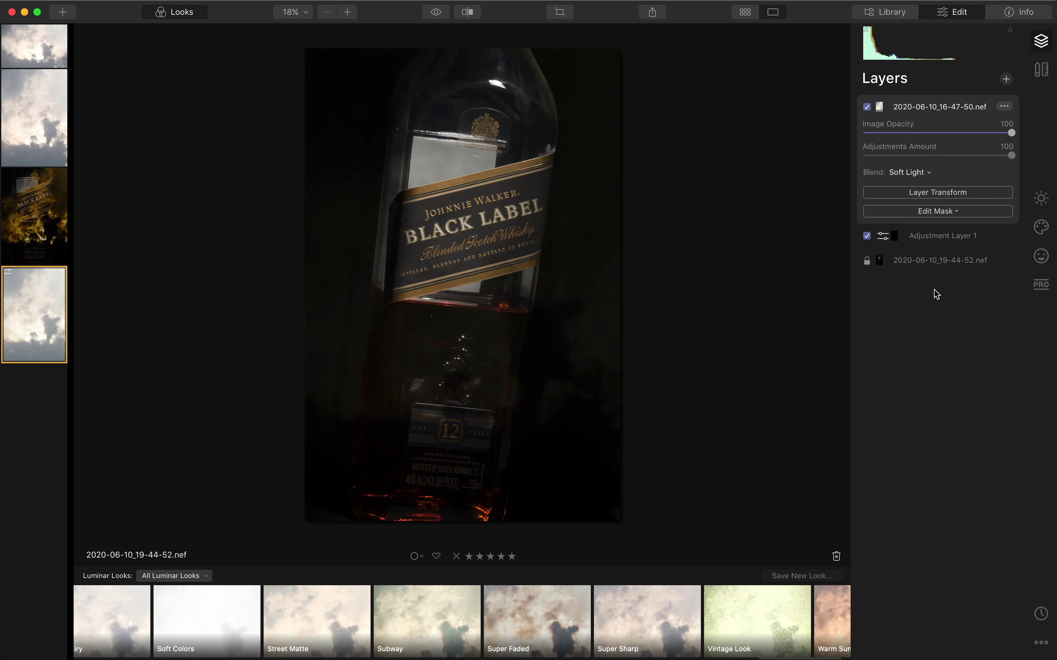
# - Compare the bottle photo with and without the blended cloud layer, and against the finished composite 2020-06-10_16-47-50.tif
pyautogui.click(936, 238)
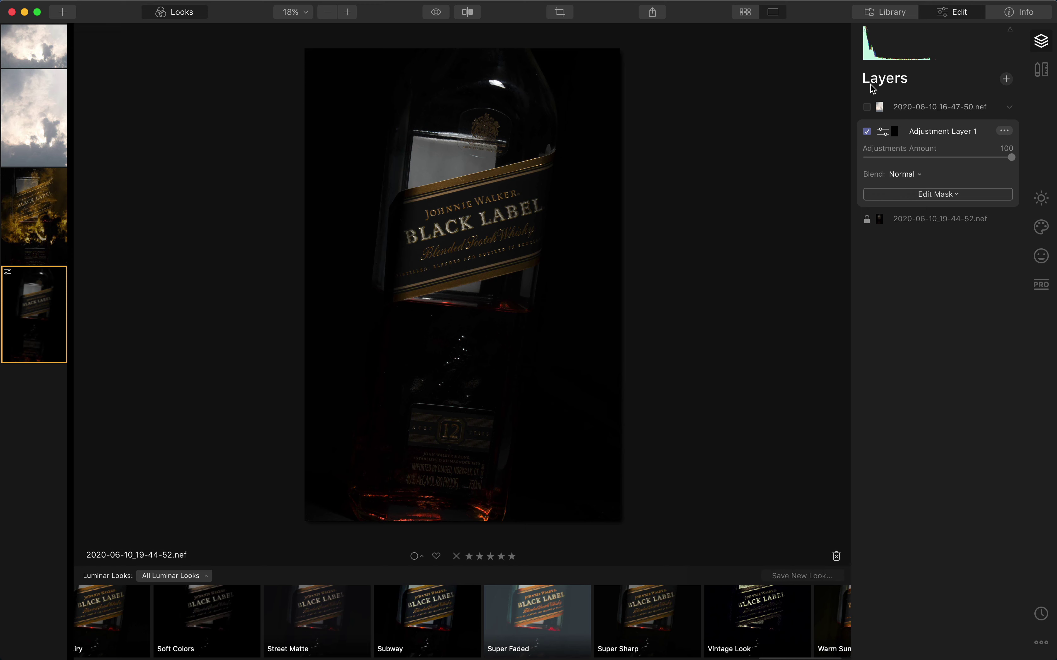
pyautogui.click(867, 106)
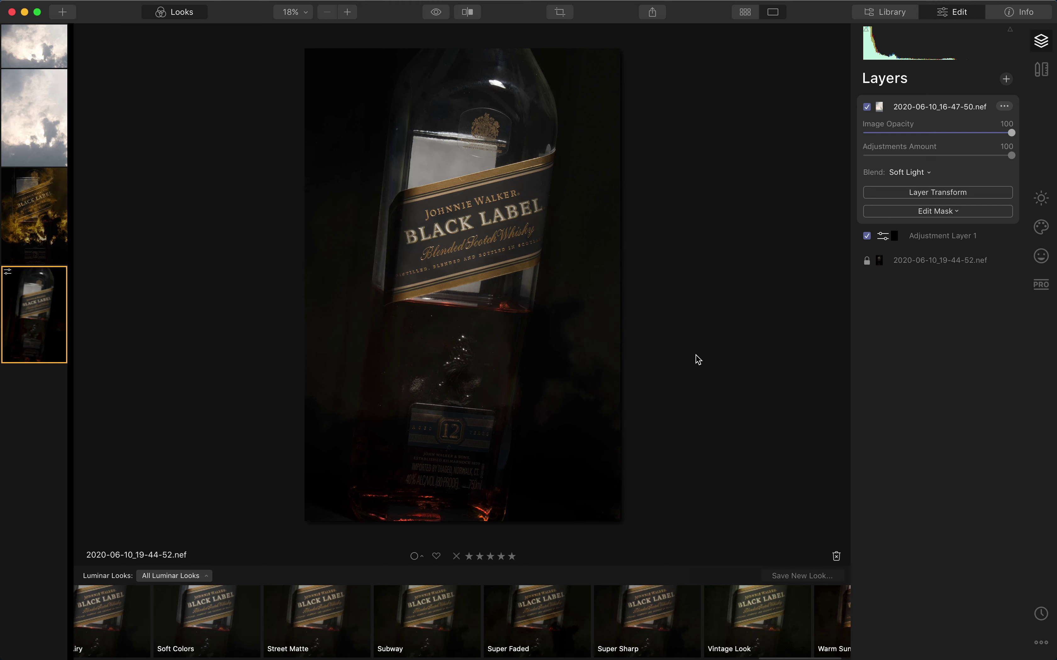
pyautogui.press('Left')
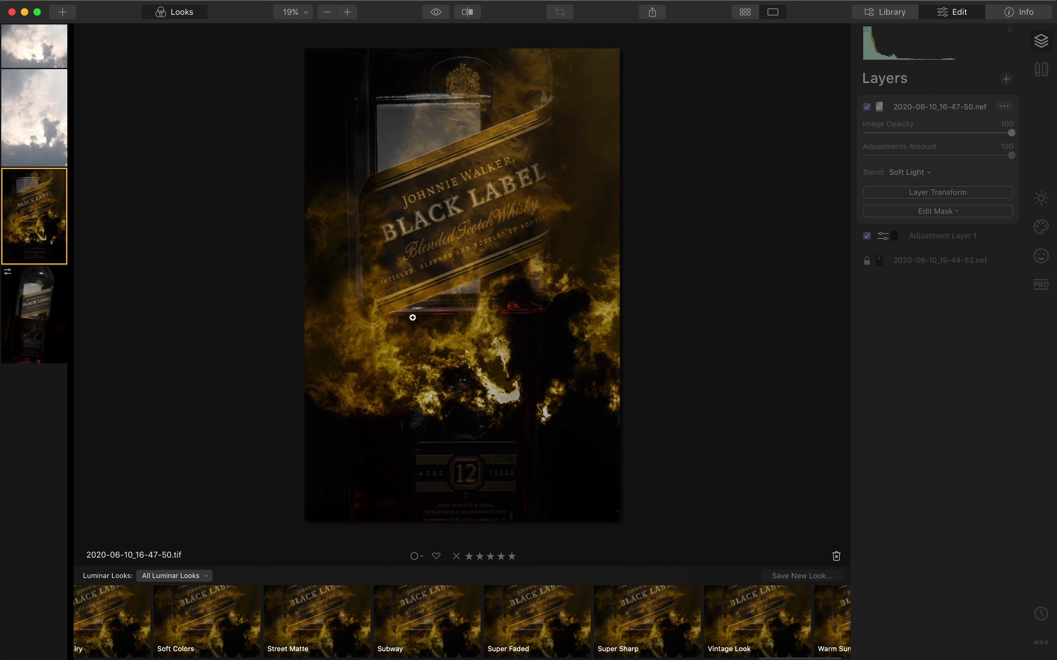
pyautogui.click(22, 305)
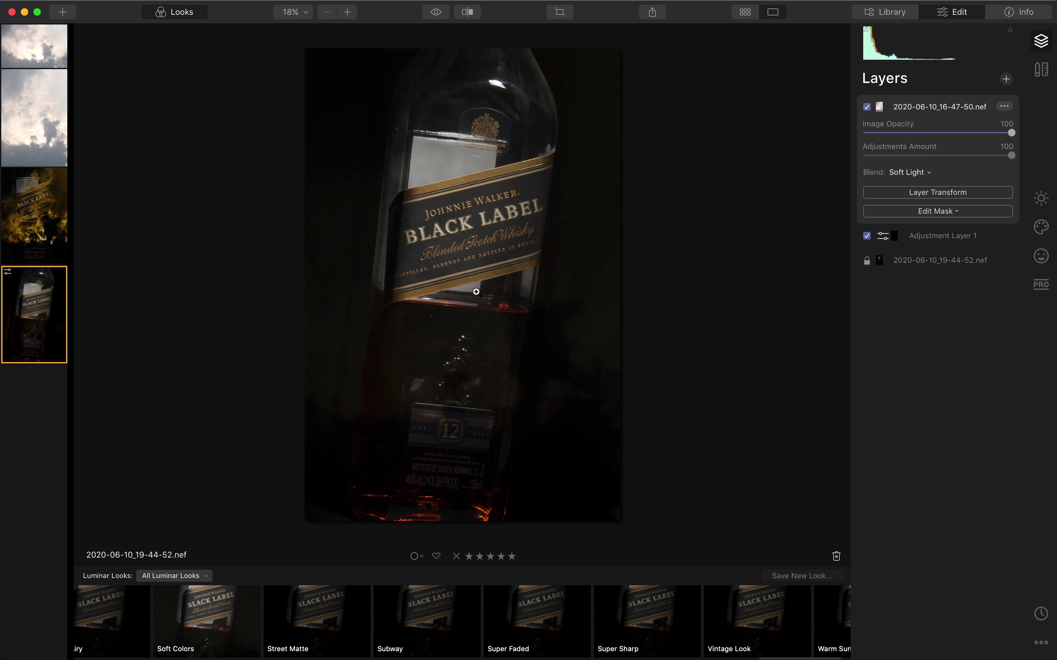
# - Open the photo of the flying green parrot from the Thursday, 25 Jun library folder for editing
pyautogui.press('g')
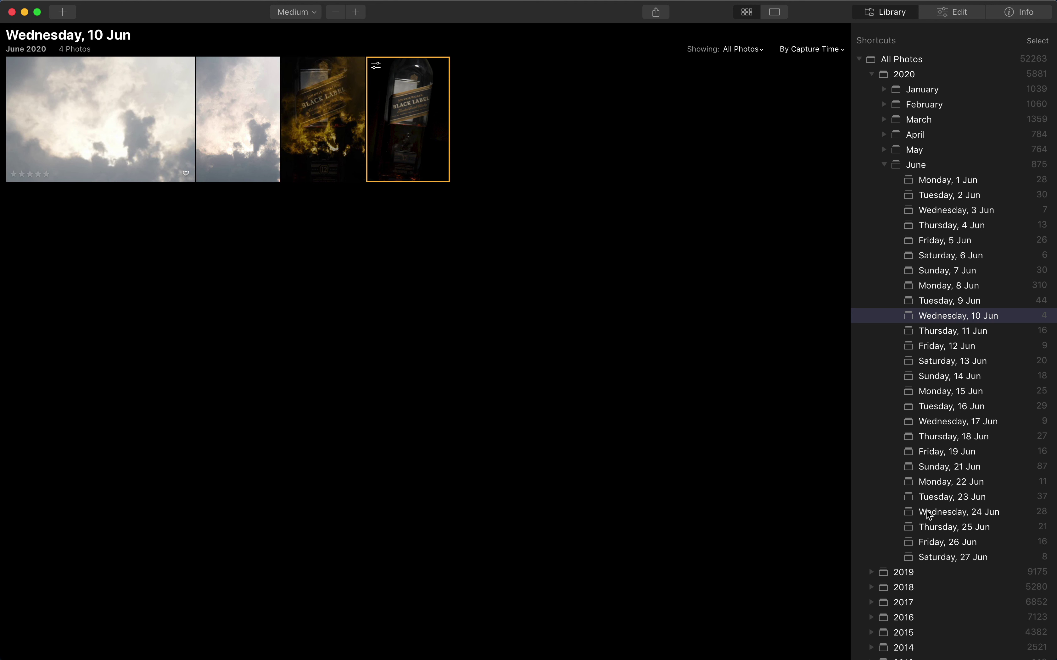
pyautogui.click(948, 541)
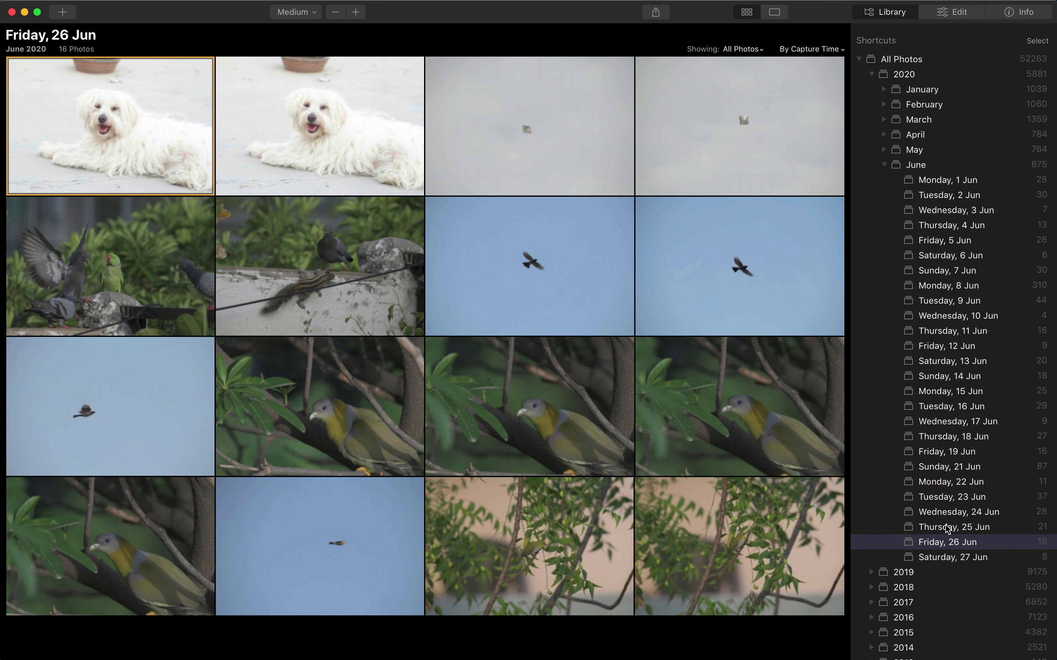
pyautogui.click(947, 529)
pyautogui.scroll(-5, 770, 478)
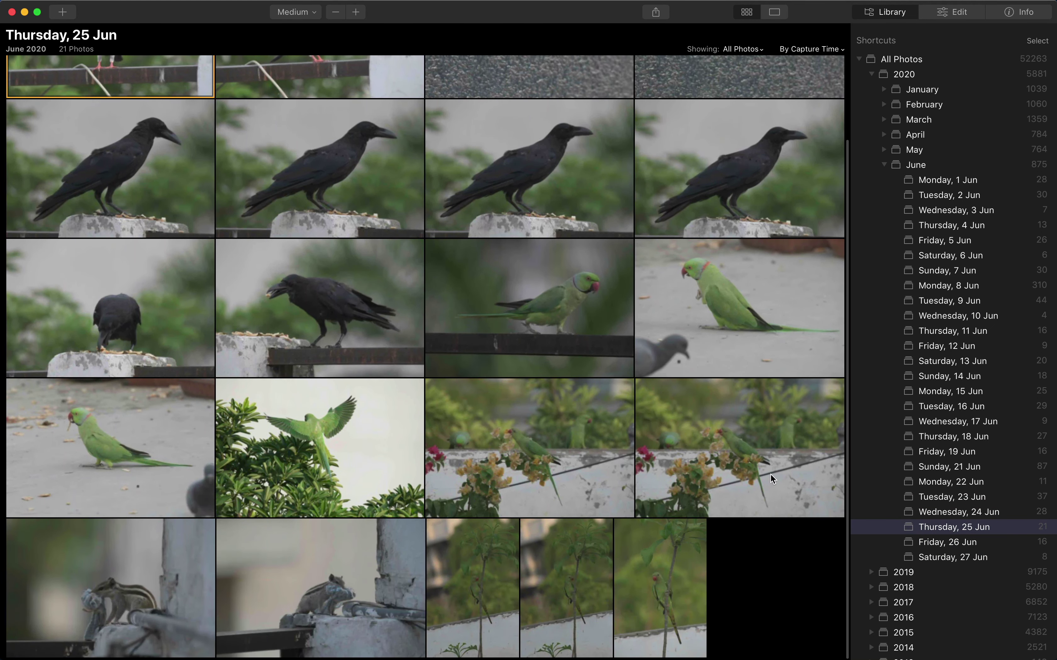
pyautogui.scroll(5, 770, 479)
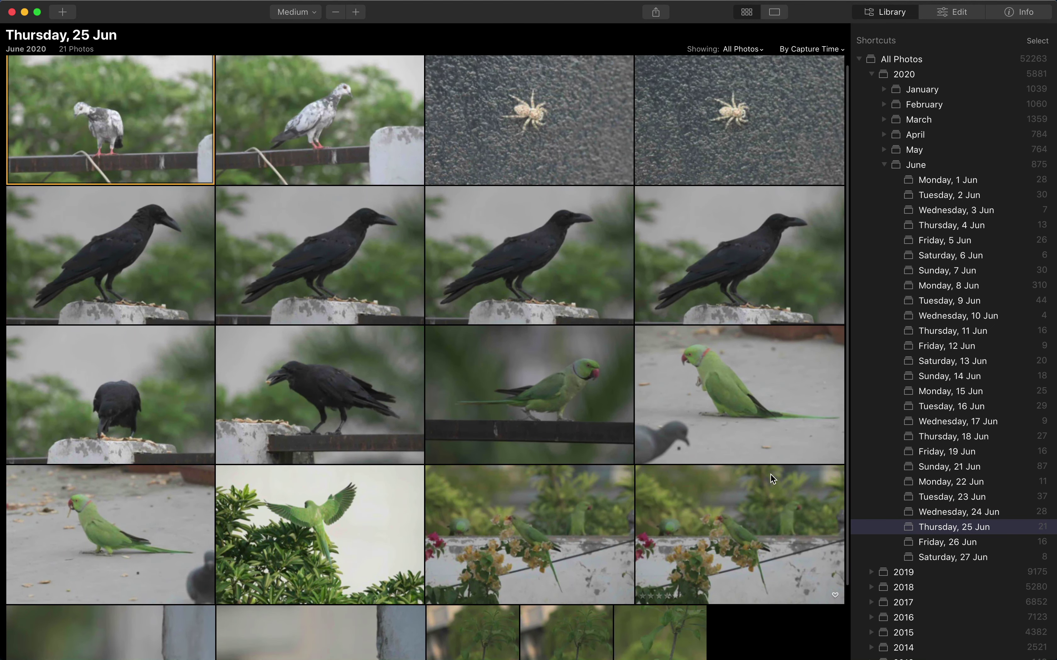
pyautogui.doubleClick(380, 518)
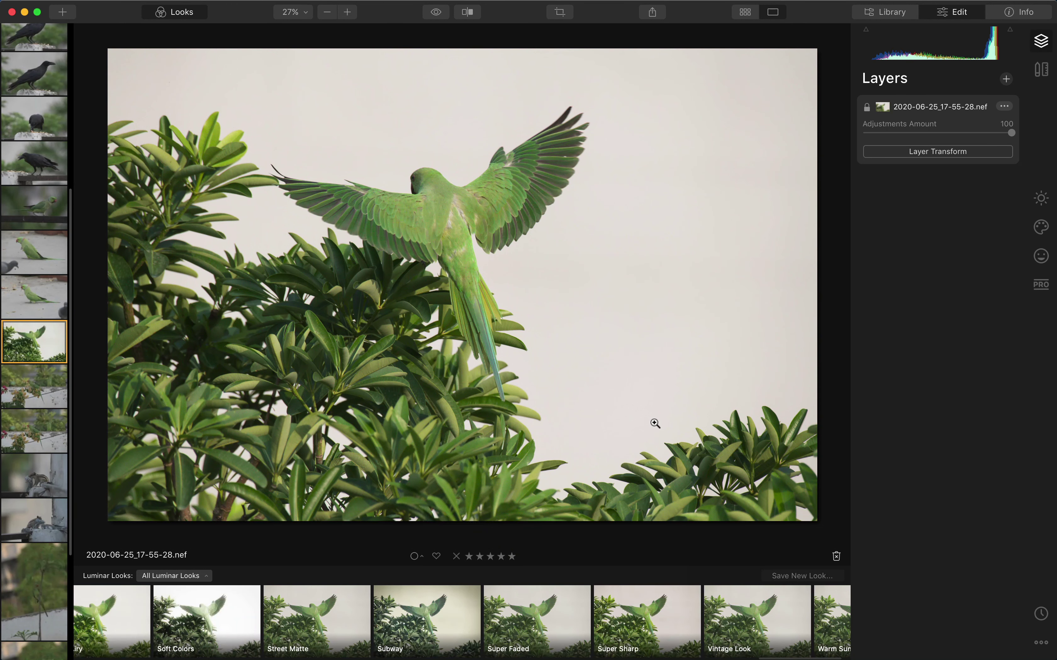
# - Replace the parrot photo's sky with Dramatic Sunset 5 using AI Sky Replacement
pyautogui.click(1035, 233)
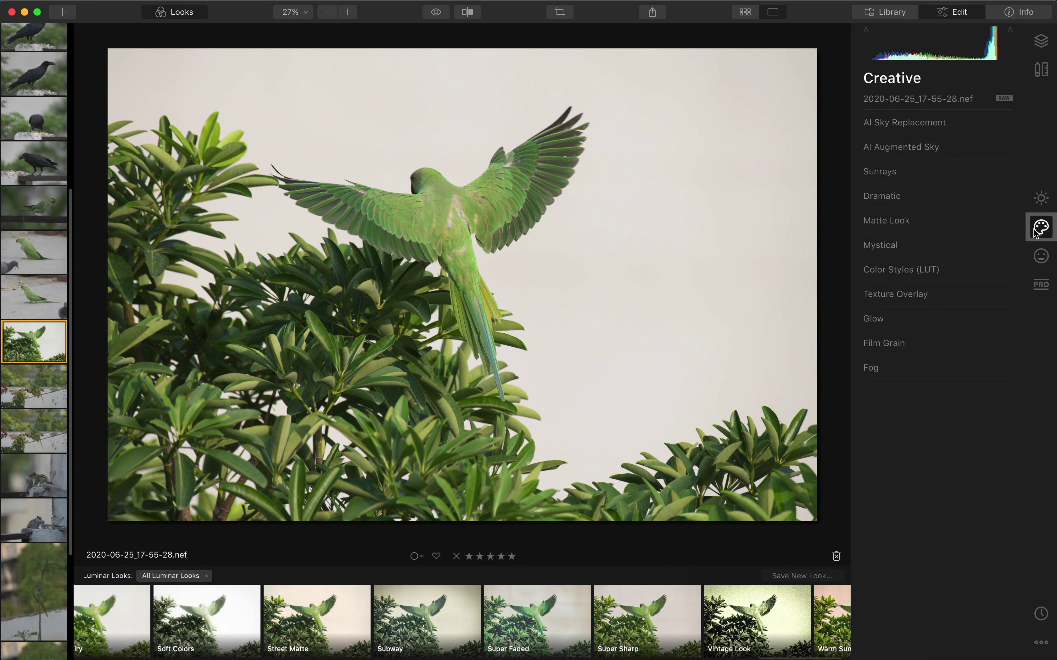
pyautogui.click(936, 124)
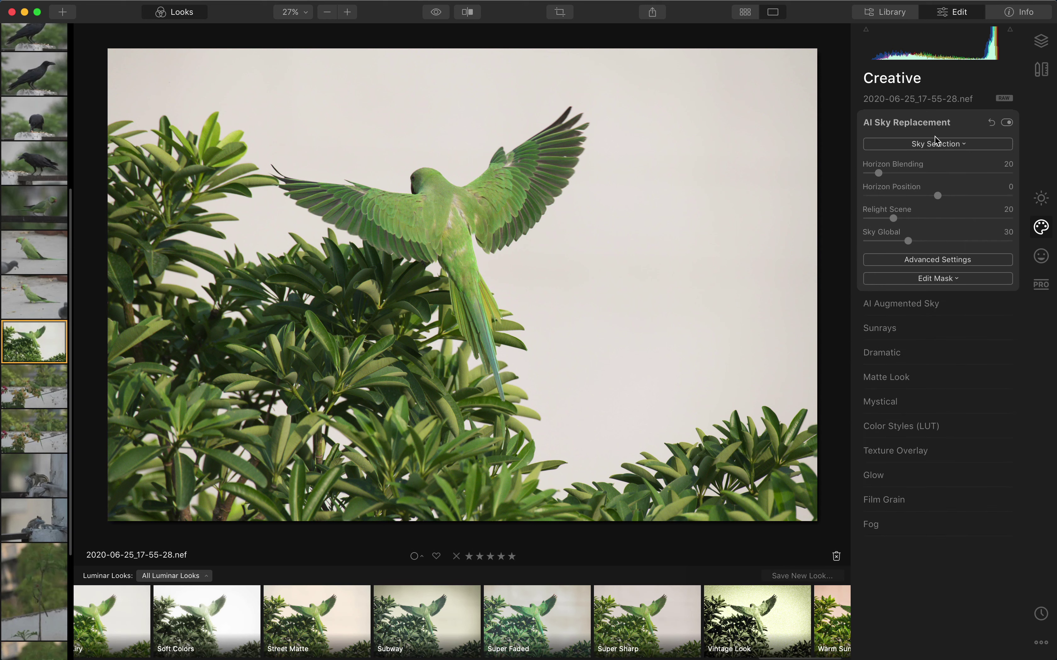
pyautogui.click(936, 146)
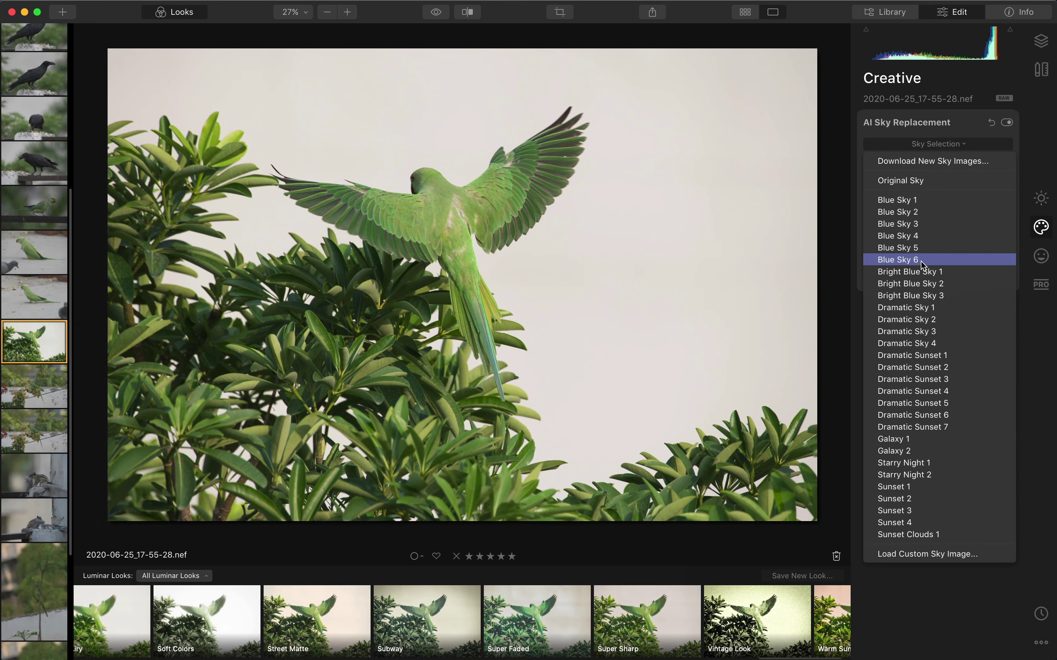
pyautogui.click(921, 403)
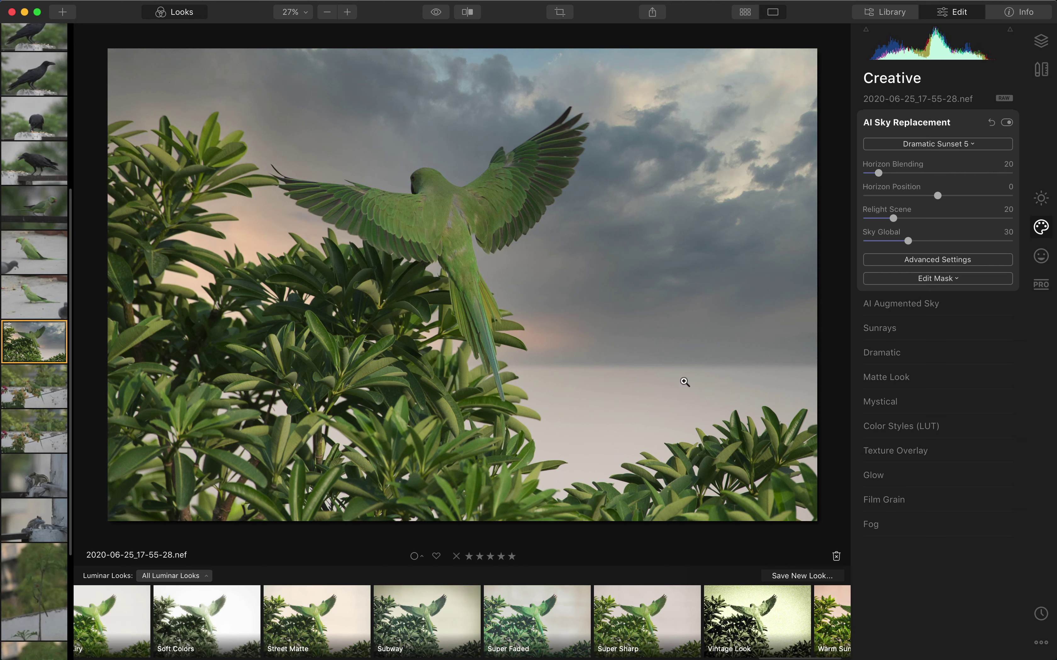
# - Set the replaced sky's Horizon Blending to 195, Horizon Position to -100 and Sky Global to 100, and check the parrot's edges at 100%
pyautogui.moveTo(878, 172); pyautogui.dragTo(1013, 166)
pyautogui.moveTo(938, 196); pyautogui.dragTo(832, 232)
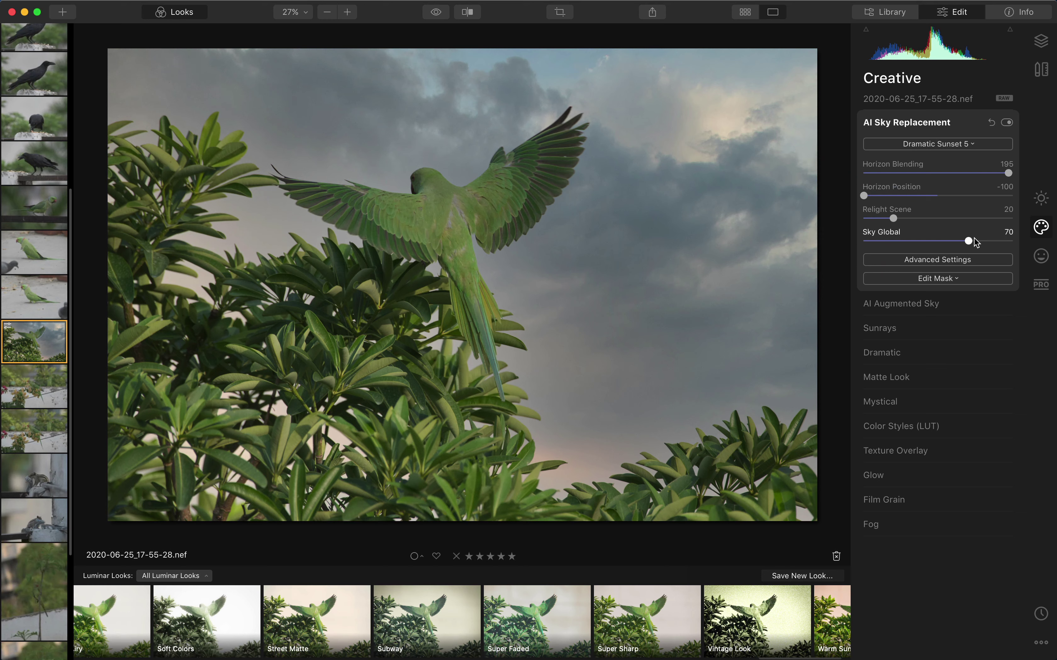
pyautogui.moveTo(974, 238); pyautogui.dragTo(1000, 238)
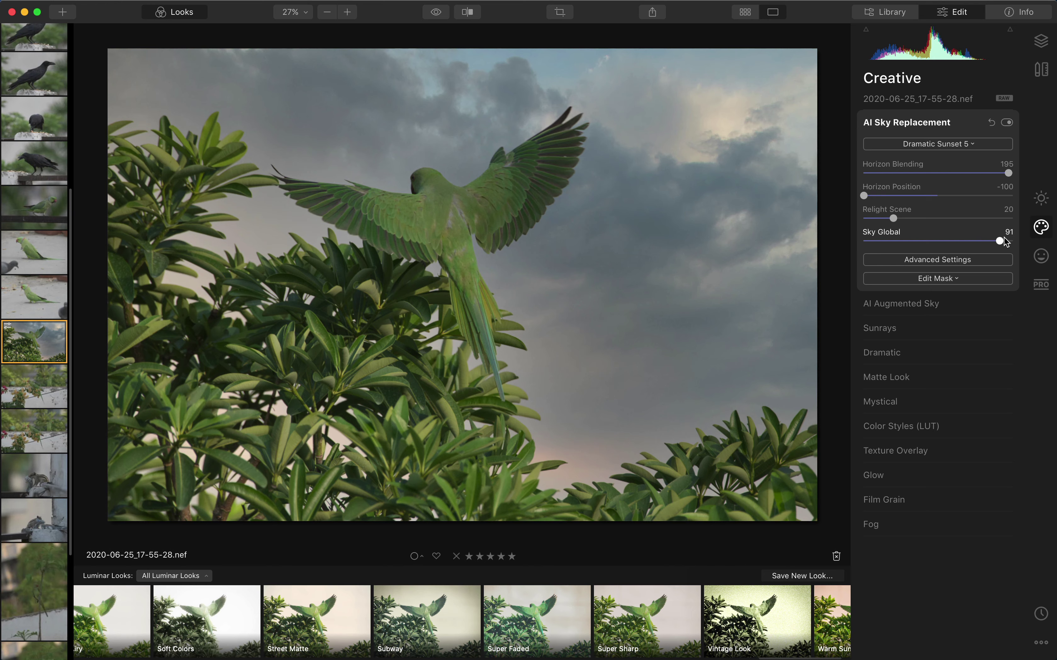
pyautogui.moveTo(1000, 241); pyautogui.dragTo(1056, 242)
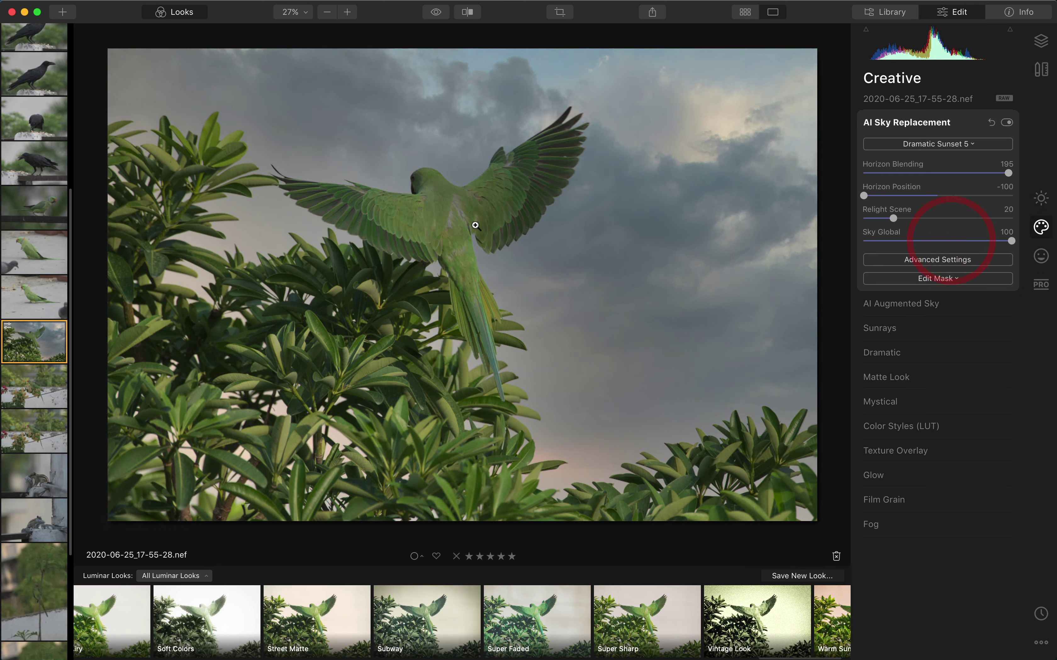
pyautogui.click(466, 222)
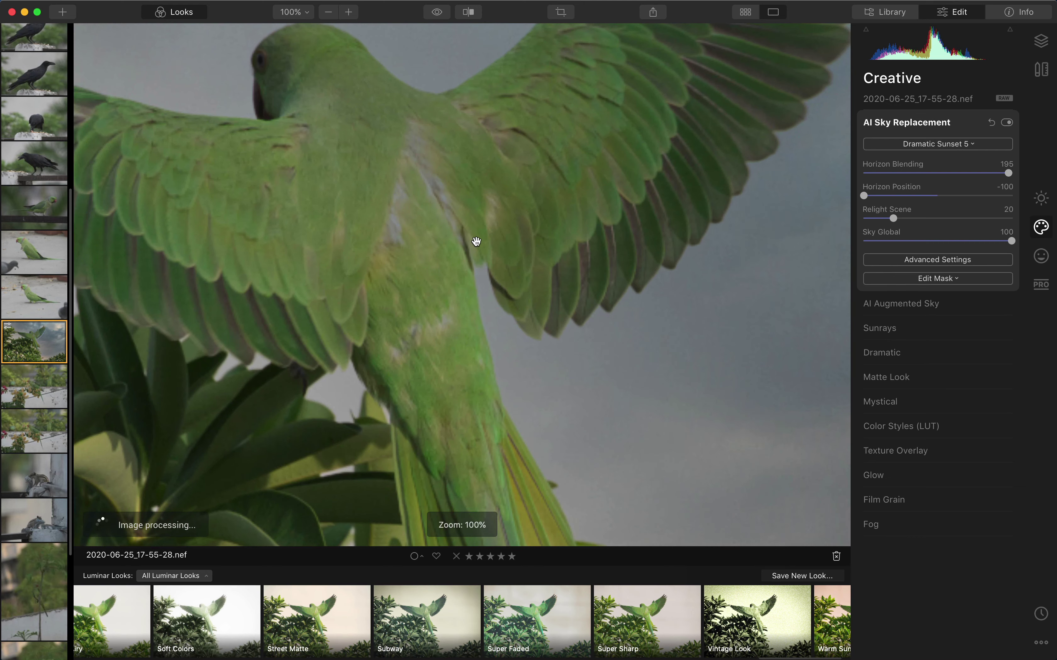
pyautogui.click(436, 291)
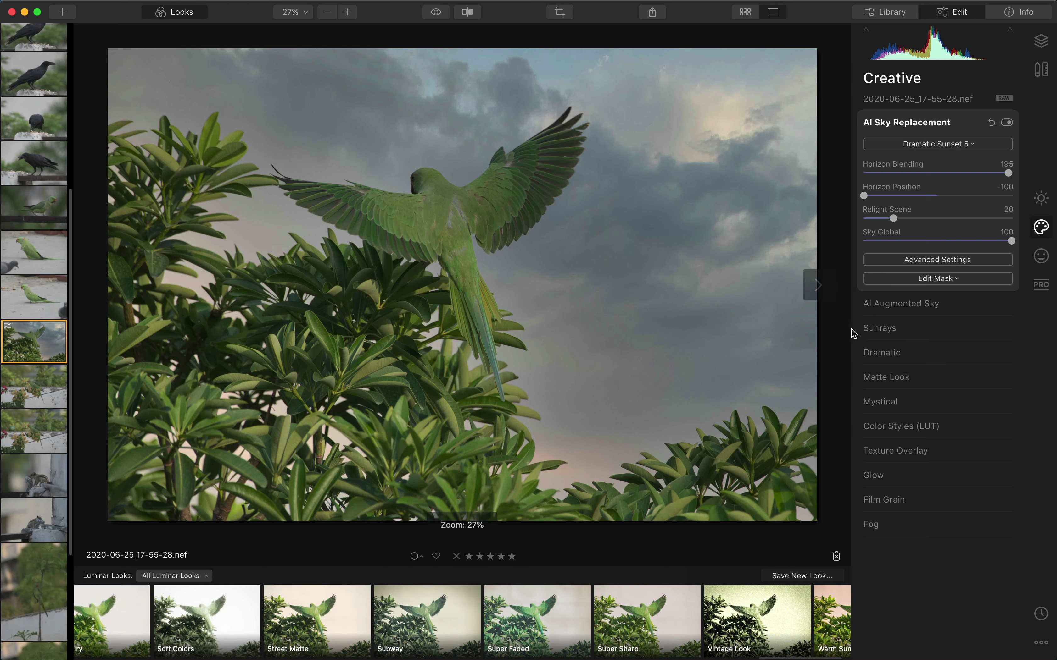
# - Set the replaced sky's Relight Scene to 9 and erase its mask over the parrot's body, wings and tail with the brush
pyautogui.moveTo(891, 217)
pyautogui.mouseDown()
pyautogui.moveTo(878, 218)
pyautogui.moveTo(973, 216)
pyautogui.moveTo(879, 221)
pyautogui.mouseUp()
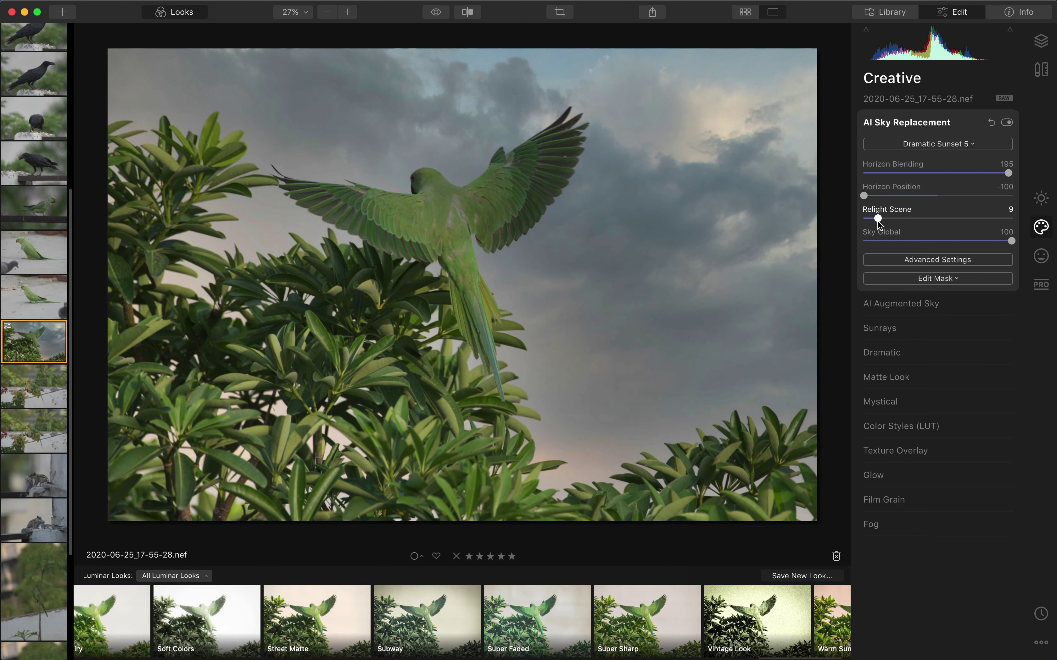
pyautogui.click(942, 280)
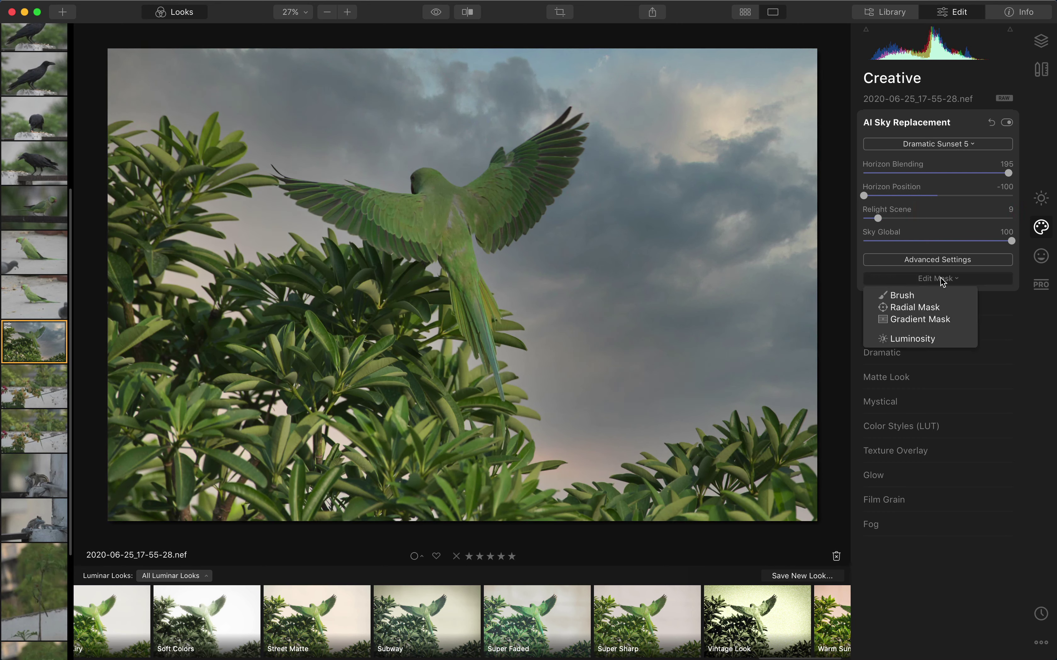
pyautogui.click(932, 296)
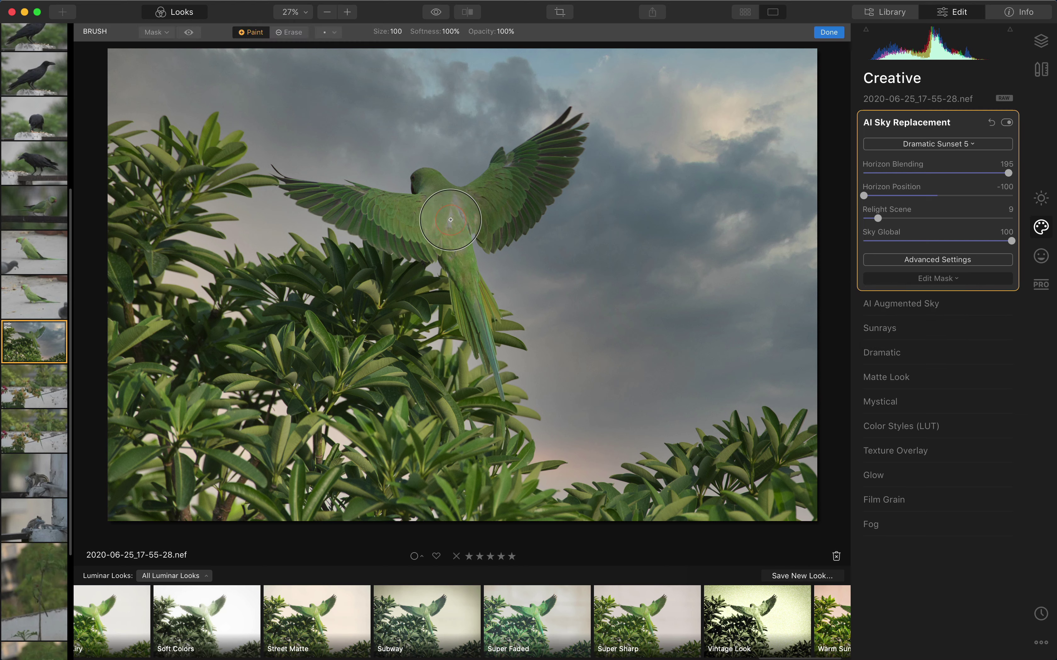
pyautogui.click(289, 33)
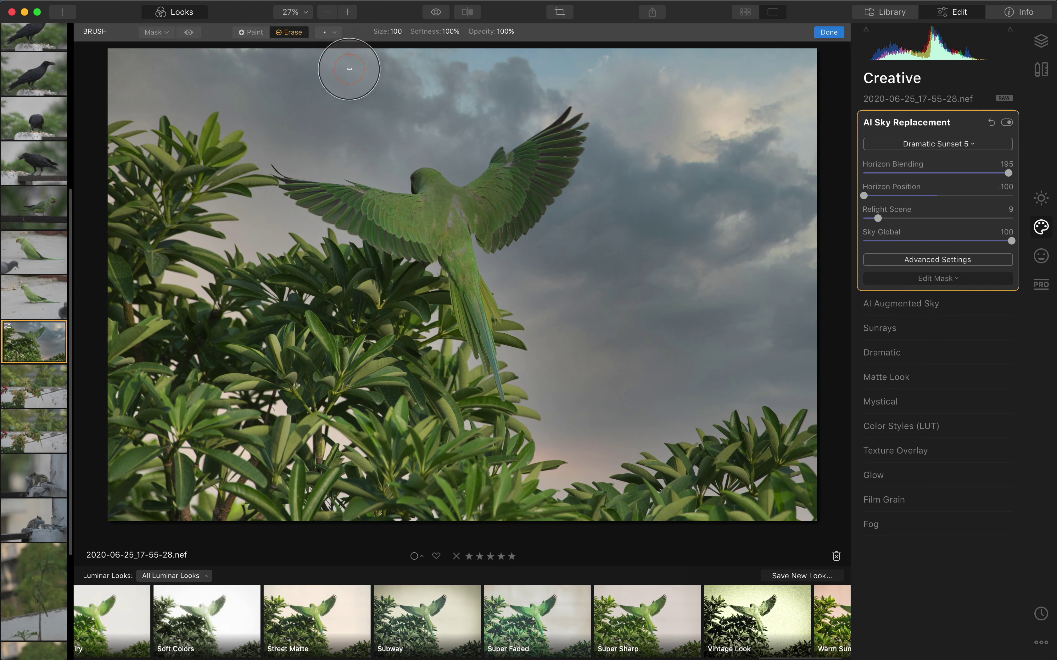
pyautogui.moveTo(450, 218)
pyautogui.mouseDown()
pyautogui.moveTo(431, 190)
pyautogui.moveTo(444, 211)
pyautogui.mouseUp()
pyautogui.moveTo(382, 214)
pyautogui.mouseDown()
pyautogui.moveTo(300, 194)
pyautogui.moveTo(402, 235)
pyautogui.moveTo(520, 187)
pyautogui.moveTo(564, 132)
pyautogui.moveTo(534, 188)
pyautogui.moveTo(463, 213)
pyautogui.moveTo(494, 375)
pyautogui.moveTo(440, 227)
pyautogui.moveTo(381, 223)
pyautogui.moveTo(316, 199)
pyautogui.moveTo(409, 222)
pyautogui.moveTo(522, 177)
pyautogui.moveTo(535, 151)
pyautogui.moveTo(524, 192)
pyautogui.moveTo(567, 127)
pyautogui.moveTo(515, 197)
pyautogui.moveTo(461, 231)
pyautogui.moveTo(471, 334)
pyautogui.mouseUp()
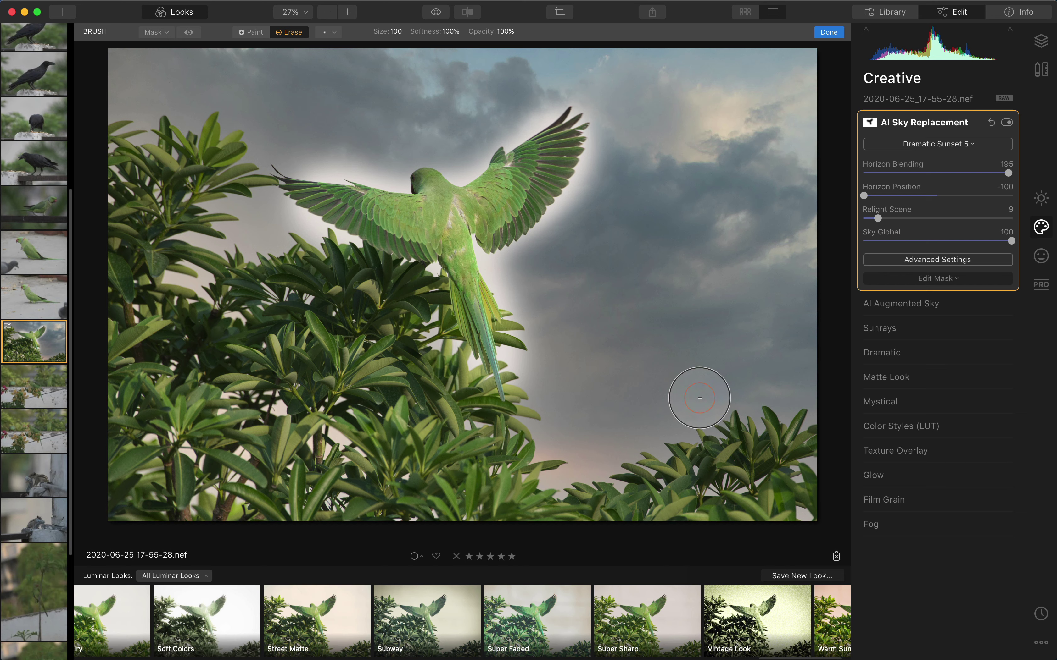
pyautogui.click(828, 33)
# - Change the parrot photo's replacement sky to Bright Blue Sky 2
pyautogui.click(960, 145)
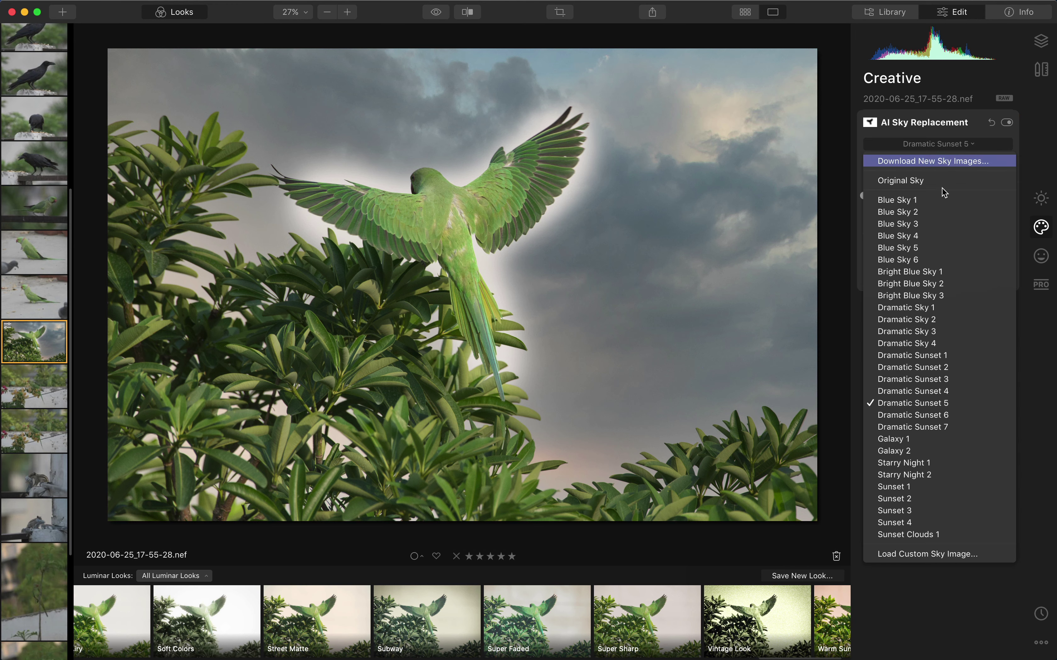
pyautogui.click(934, 285)
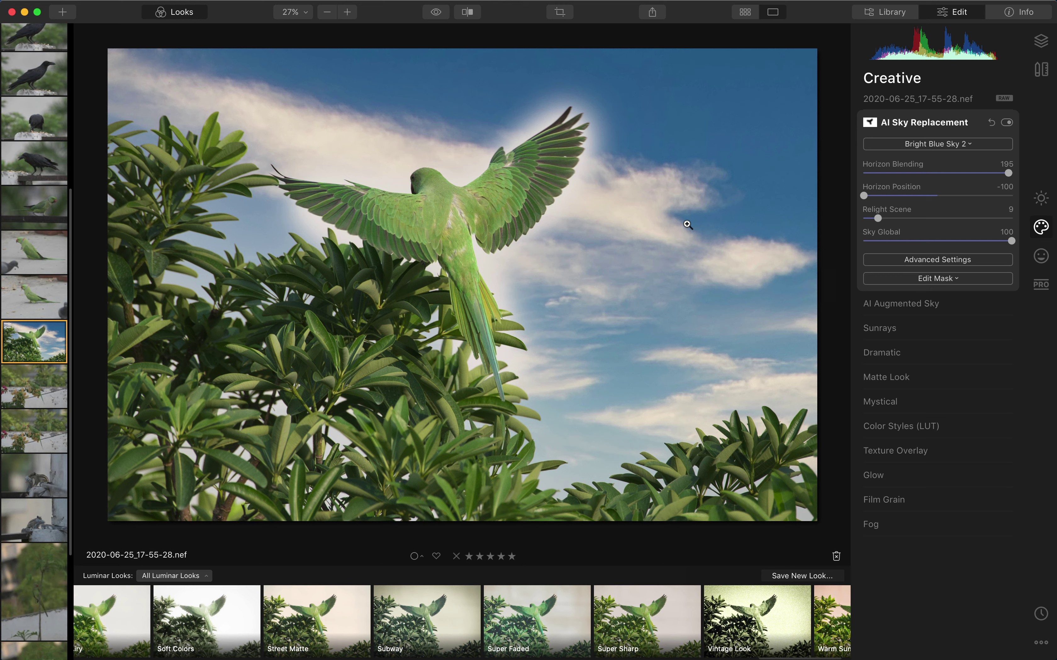
# - Show the file information of the finished bottle composite in the Wednesday, 10 Jun library folder
pyautogui.press('g')
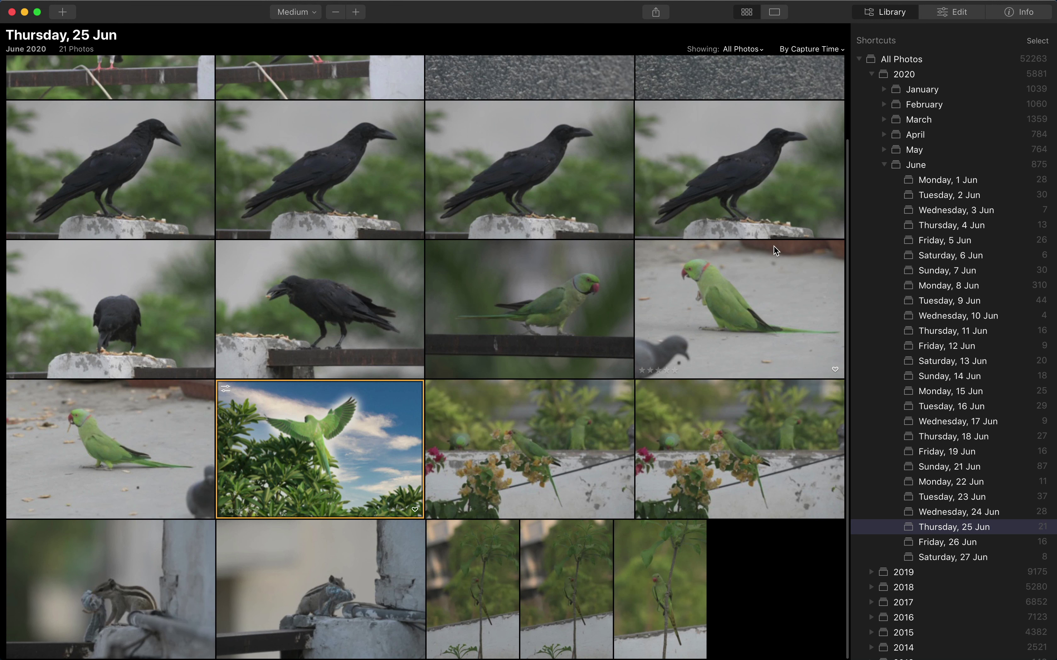
pyautogui.click(956, 315)
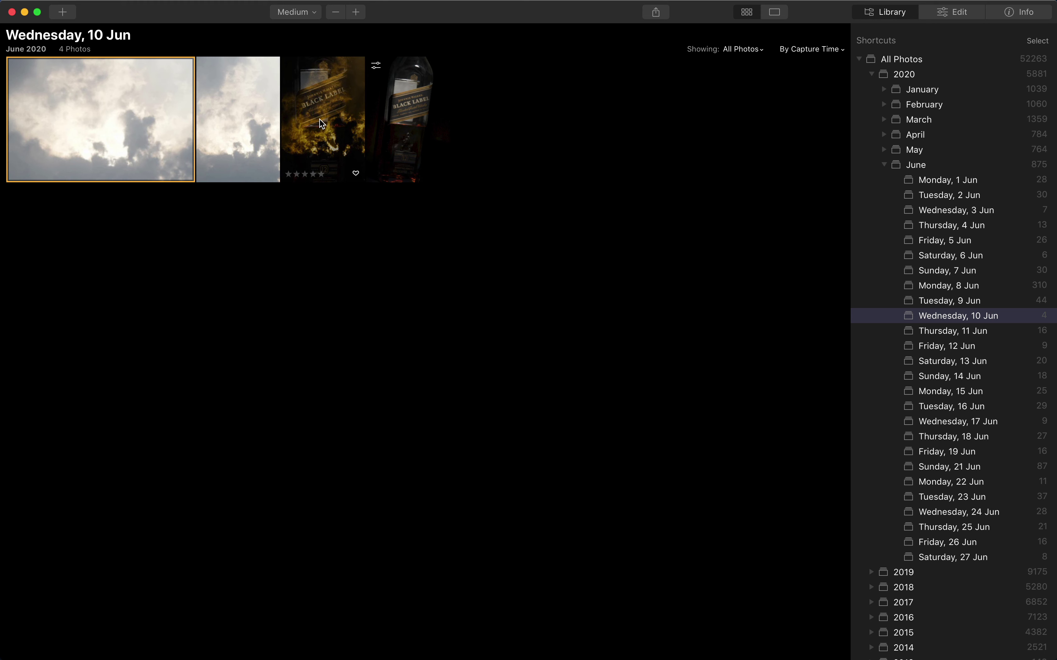
pyautogui.click(321, 123)
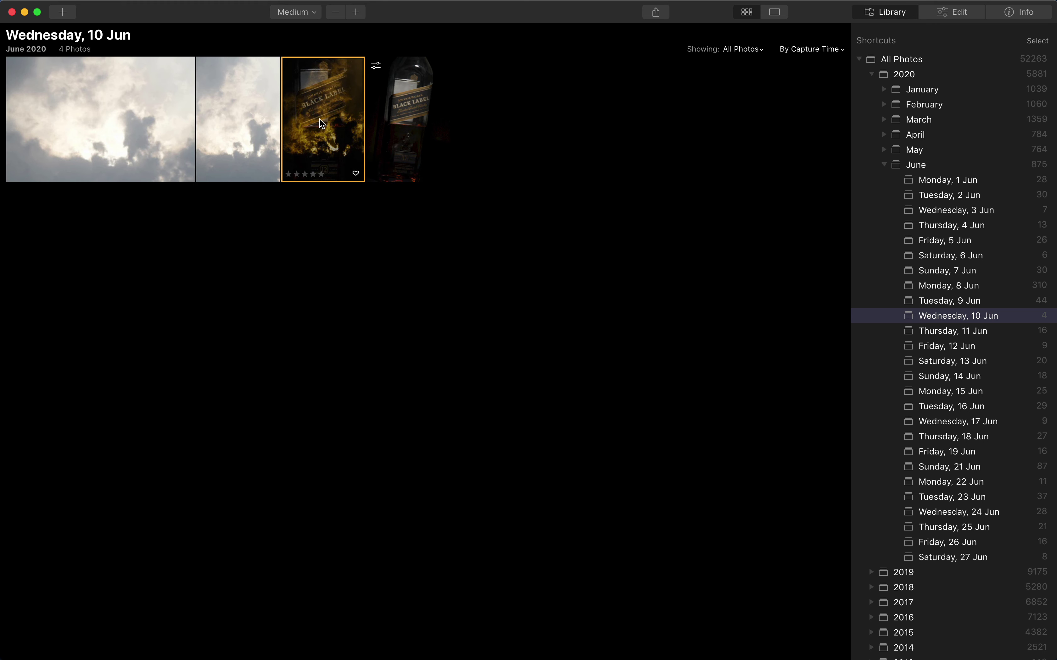
pyautogui.click(1020, 13)
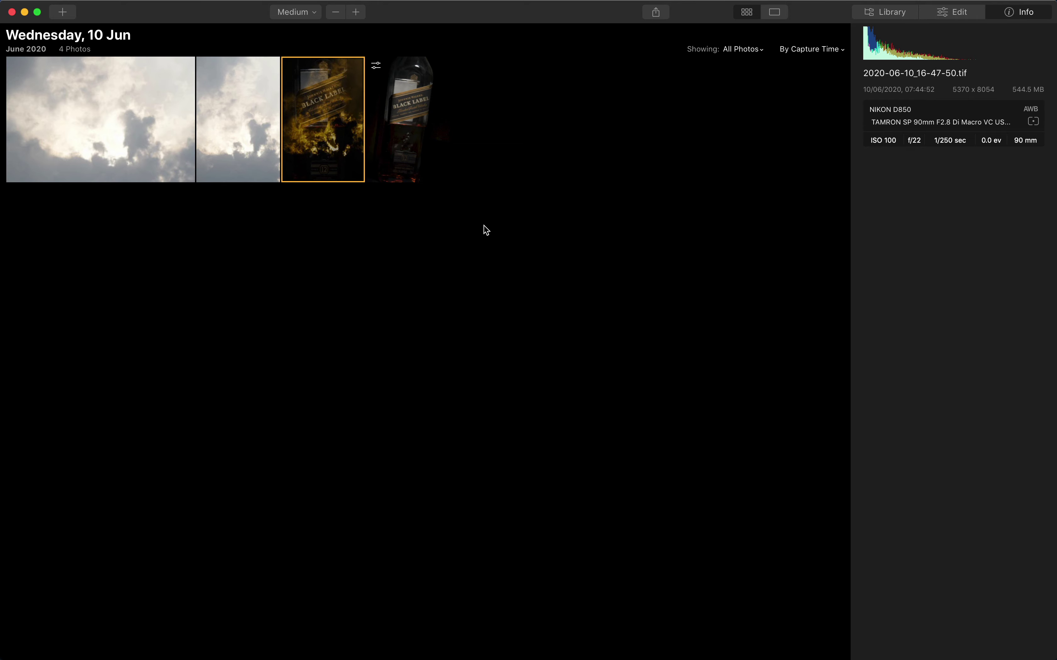
# - Try to open the bottle composite in Photoshop, cancelling the export
pyautogui.rightClick(321, 114)
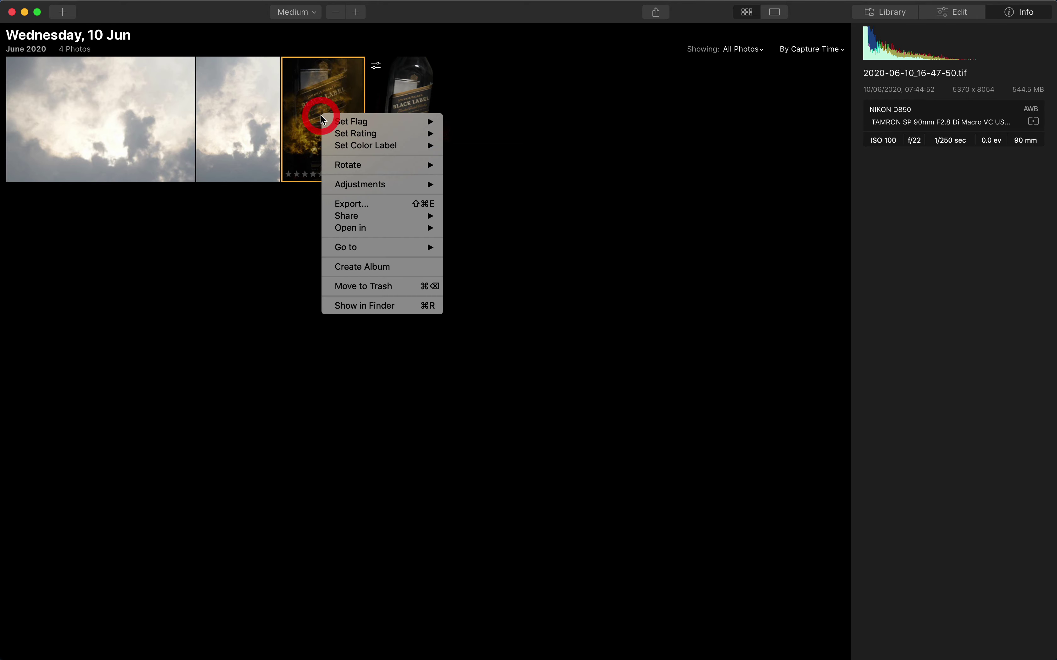
pyautogui.moveTo(331, 124)
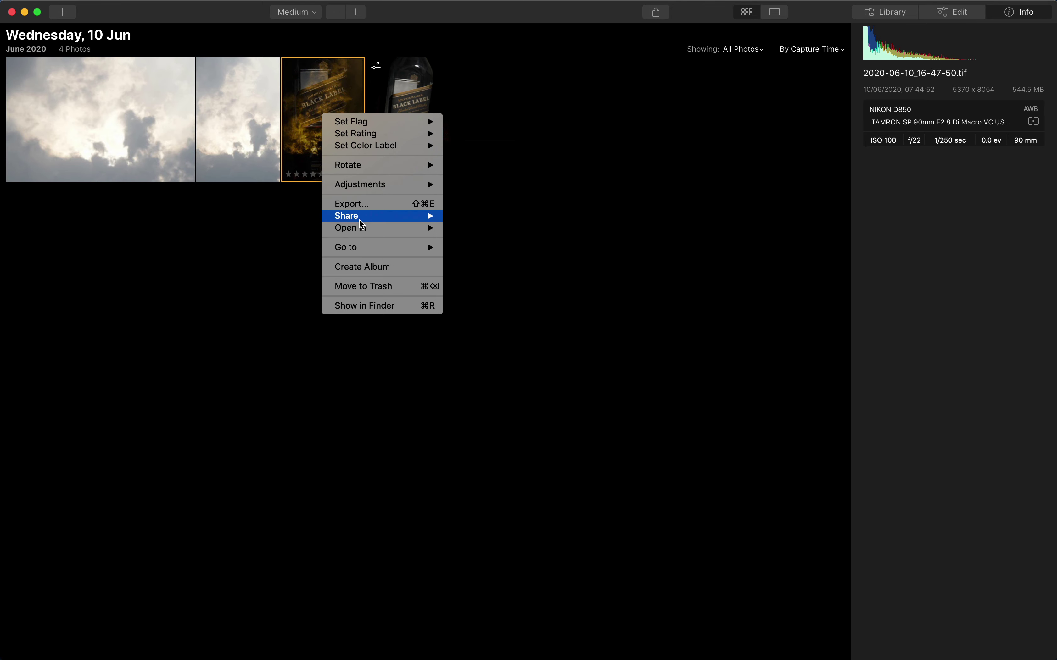
pyautogui.moveTo(361, 226)
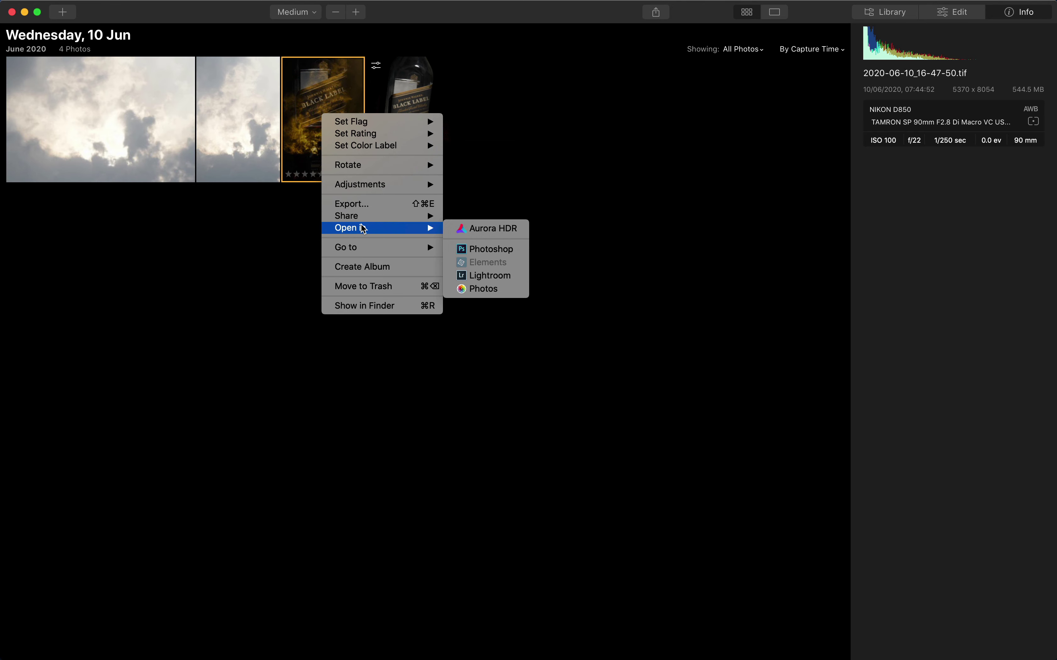
pyautogui.click(499, 250)
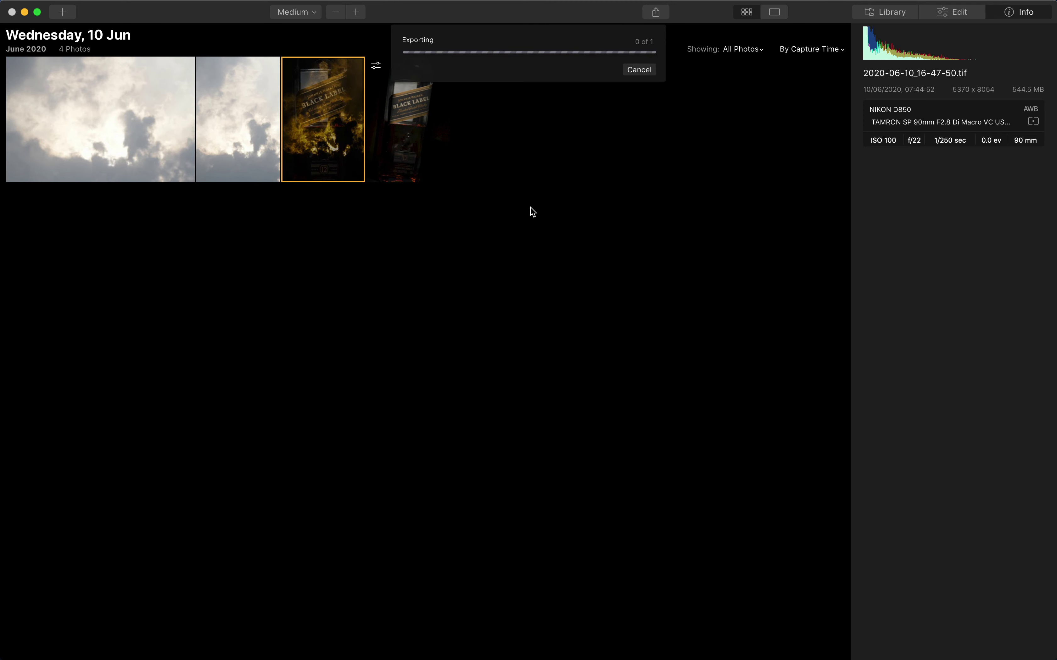
pyautogui.click(639, 70)
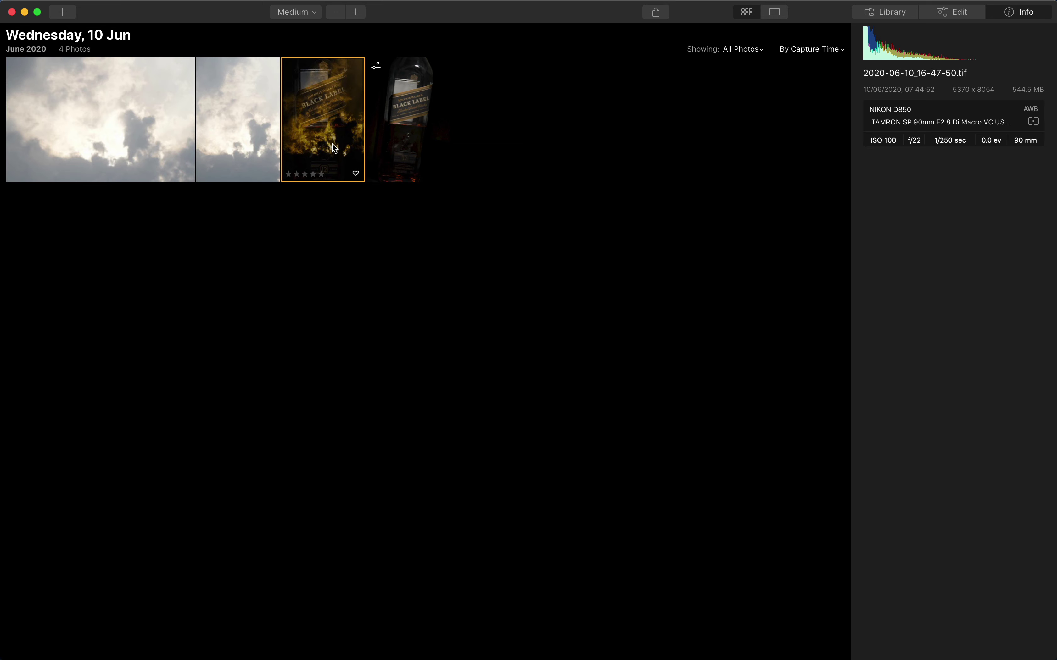
# - Open the landscape cloud photo 2020-06-10_16-47-43.nef for editing and display its layers
pyautogui.click(170, 129)
pyautogui.doubleClick(170, 126)
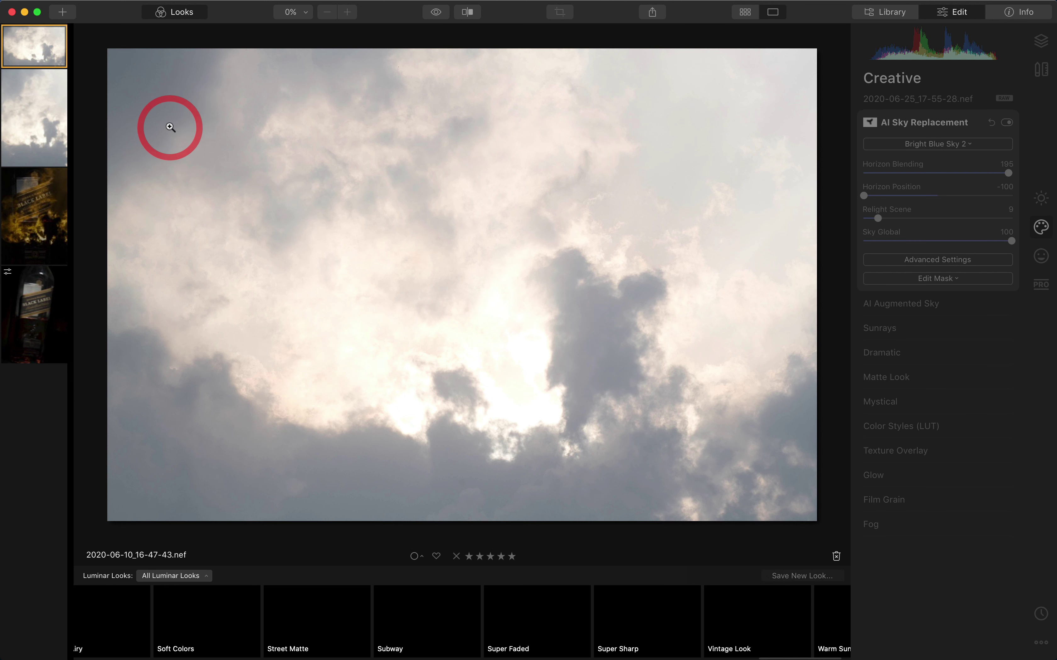
pyautogui.click(1041, 40)
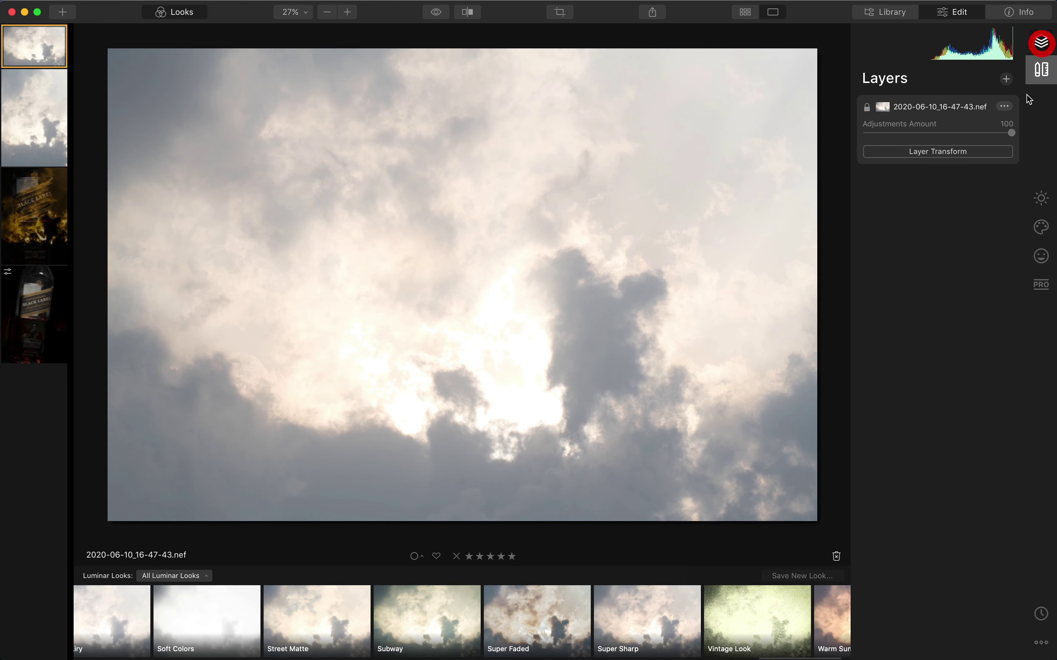